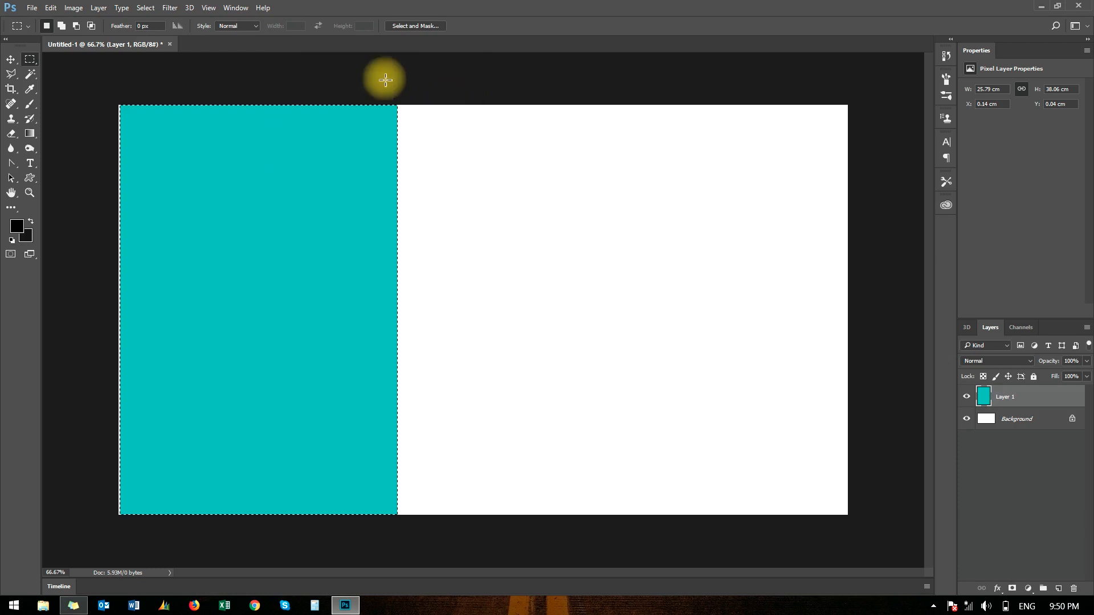
Warp the teal rectangle so its inner edge curves inward and its upper inner corner shifts toward the canvas's left side
click(10, 59)
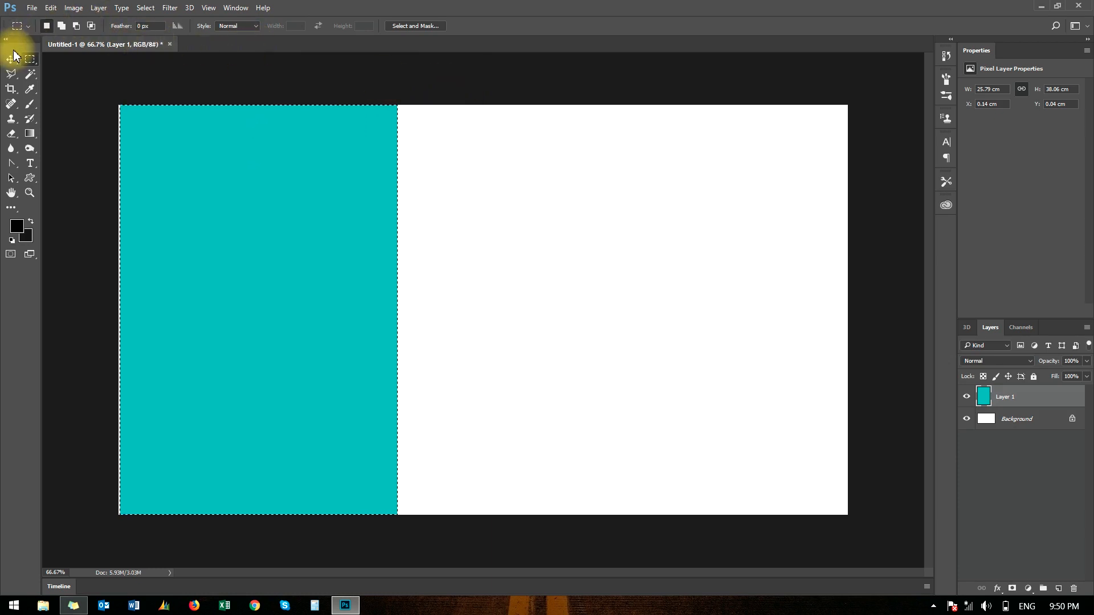
click(50, 8)
mouse_move(108, 315)
click(267, 390)
drag(396, 242, 251, 246)
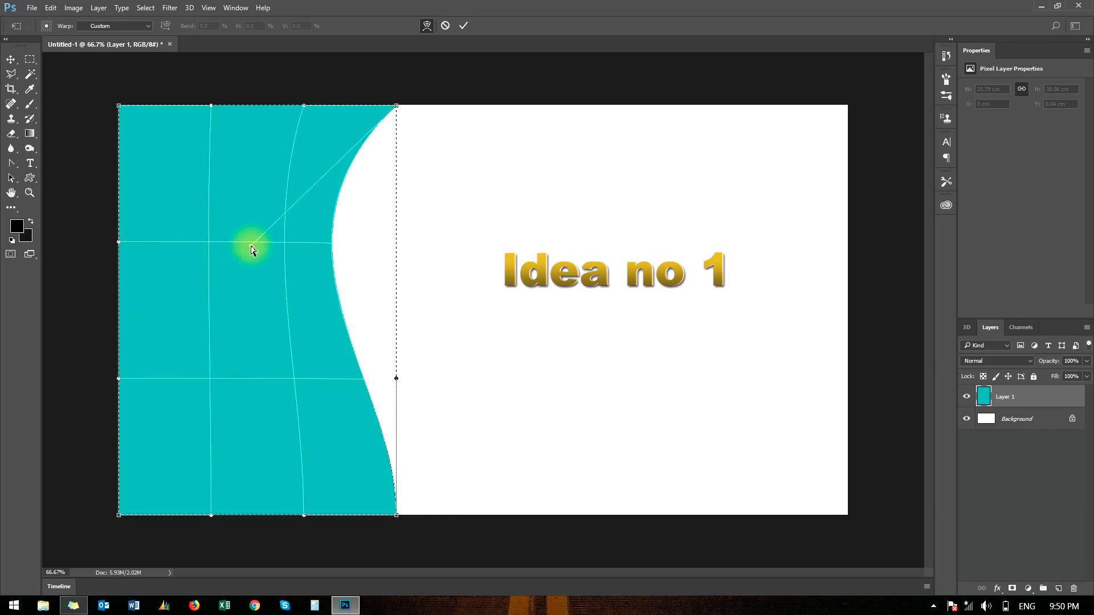
drag(396, 106, 350, 106)
click(464, 25)
click(170, 8)
click(512, 69)
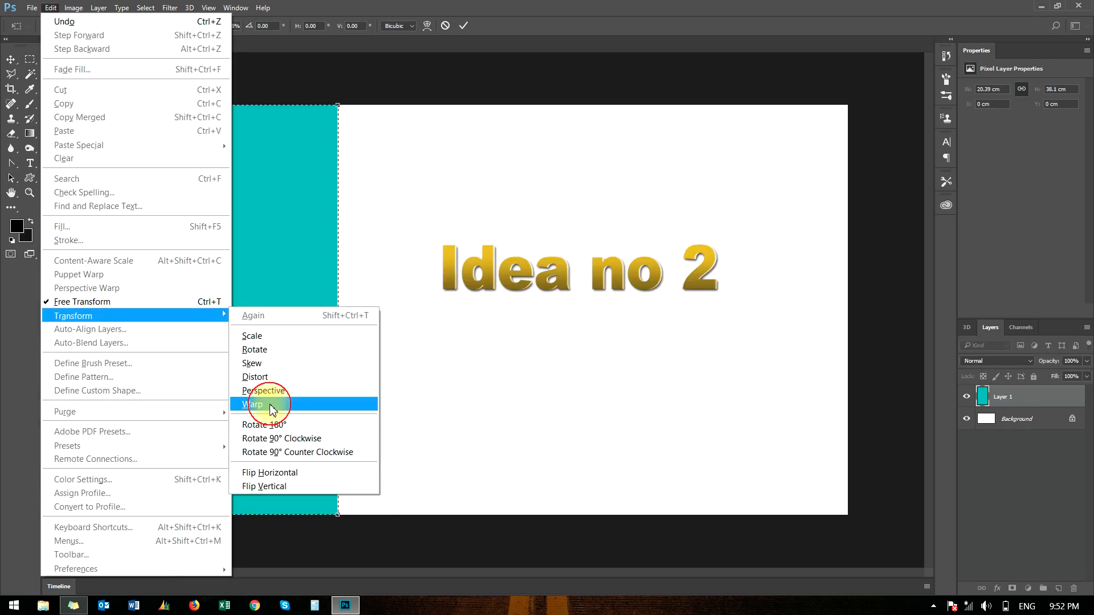
Warp the teal rectangle into a deep inward curve, narrowing its upper edge and widening its base, and remove the selection
click(268, 397)
drag(338, 241, 208, 258)
drag(277, 381, 262, 390)
drag(208, 258, 166, 256)
drag(338, 106, 292, 105)
drag(338, 515, 386, 516)
drag(264, 390, 272, 390)
drag(293, 106, 272, 102)
click(463, 25)
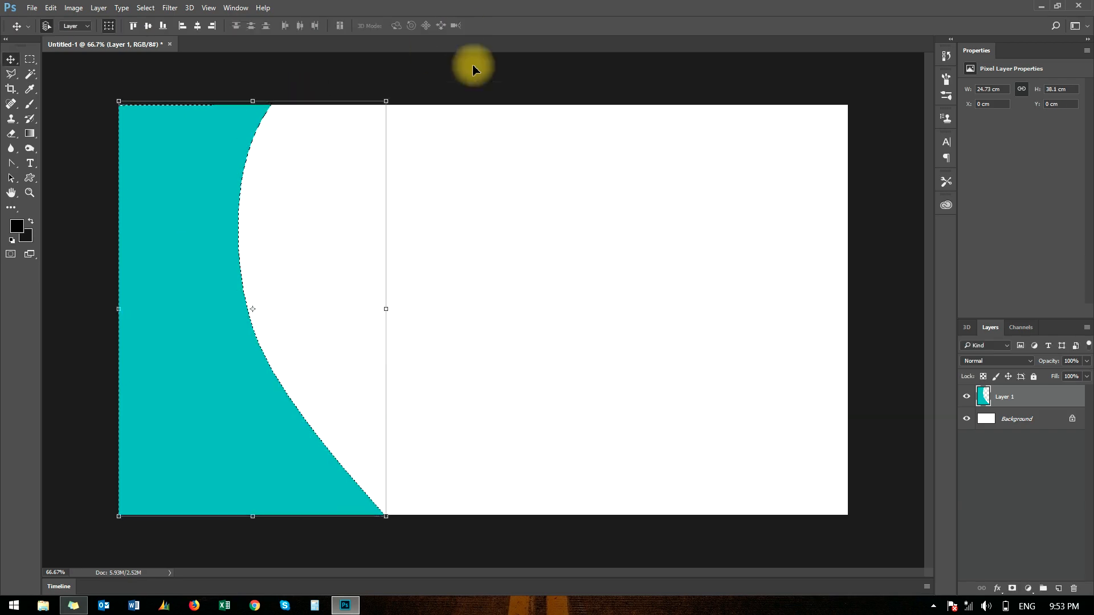
click(145, 7)
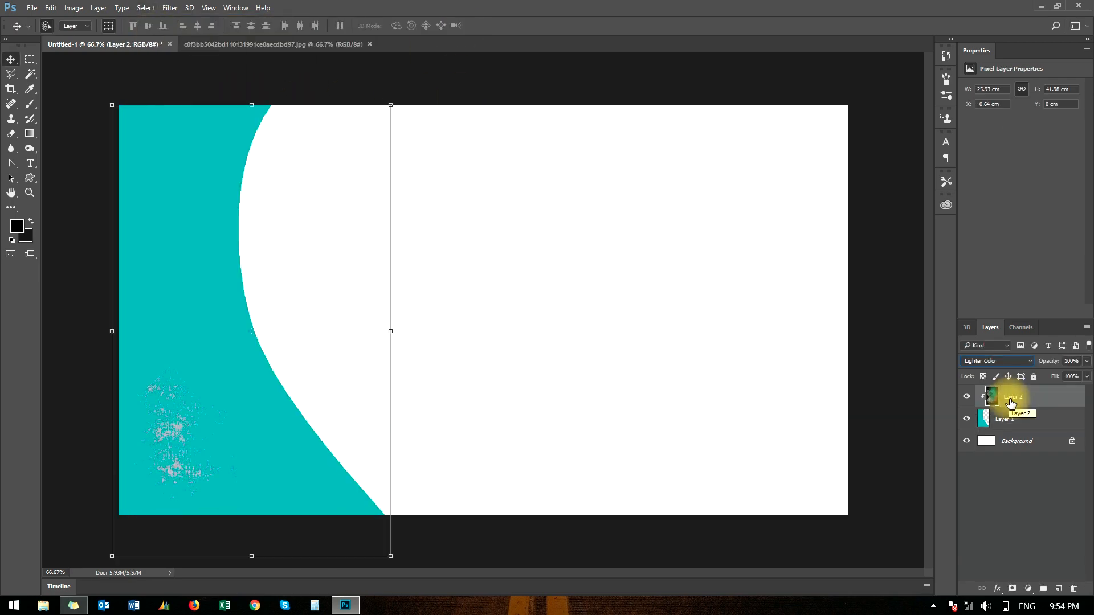
Delete the clipped texture layer, Layer 2, above the teal shape
right_click(1001, 399)
click(740, 176)
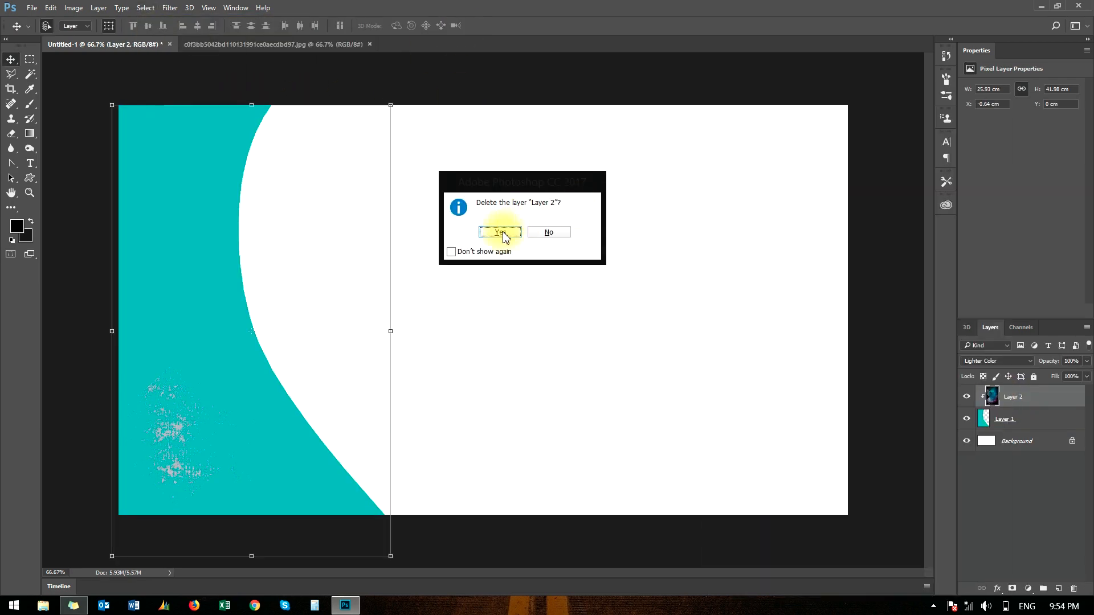
click(500, 232)
Shift the teal shape to a slightly bluer tone with a Color Balance adjustment
click(73, 7)
mouse_move(94, 42)
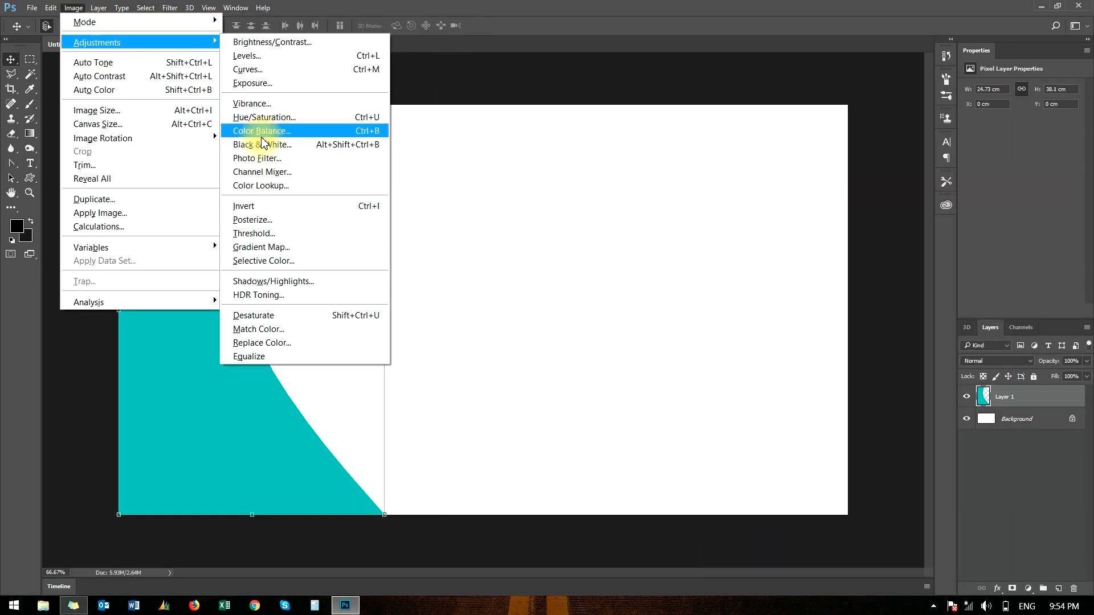
click(262, 133)
drag(396, 86, 339, 86)
drag(425, 102, 295, 131)
drag(396, 115, 422, 127)
drag(340, 102, 395, 101)
click(516, 64)
key(v)
Warp the teal shape again to refine its curved edge and stretch its upper edge slightly beyond the canvas
click(51, 7)
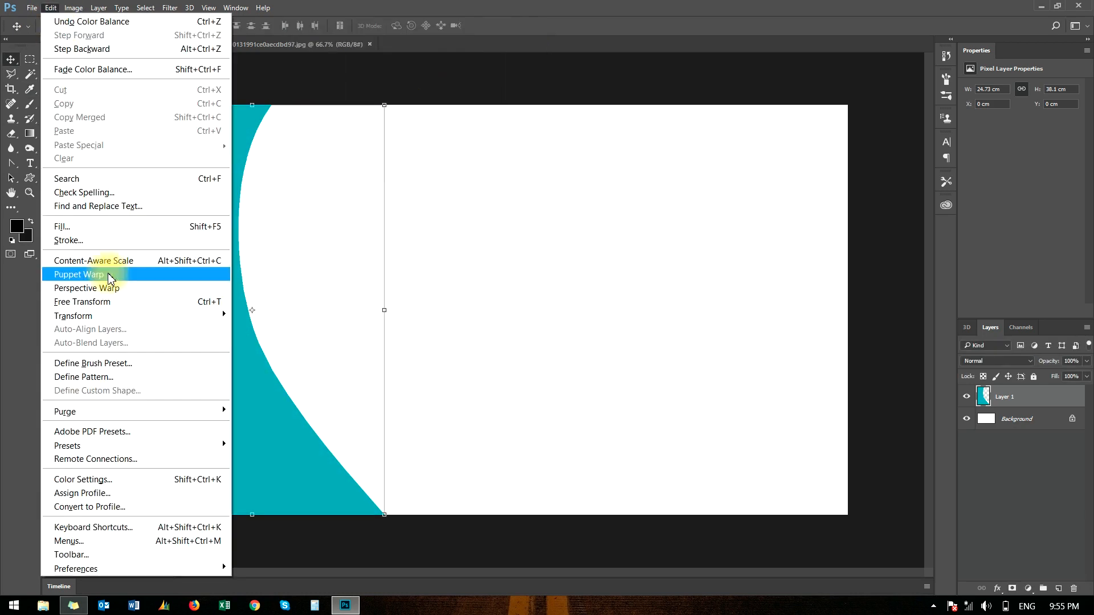
mouse_move(142, 316)
click(252, 404)
drag(385, 242, 357, 270)
drag(207, 190, 215, 201)
click(466, 26)
drag(252, 105, 252, 98)
click(465, 26)
Open the Fast & Furious Presents- Hobbs & Shaw - Official Trailer 2019 video from the TEmp folder on the desktop
click(1041, 6)
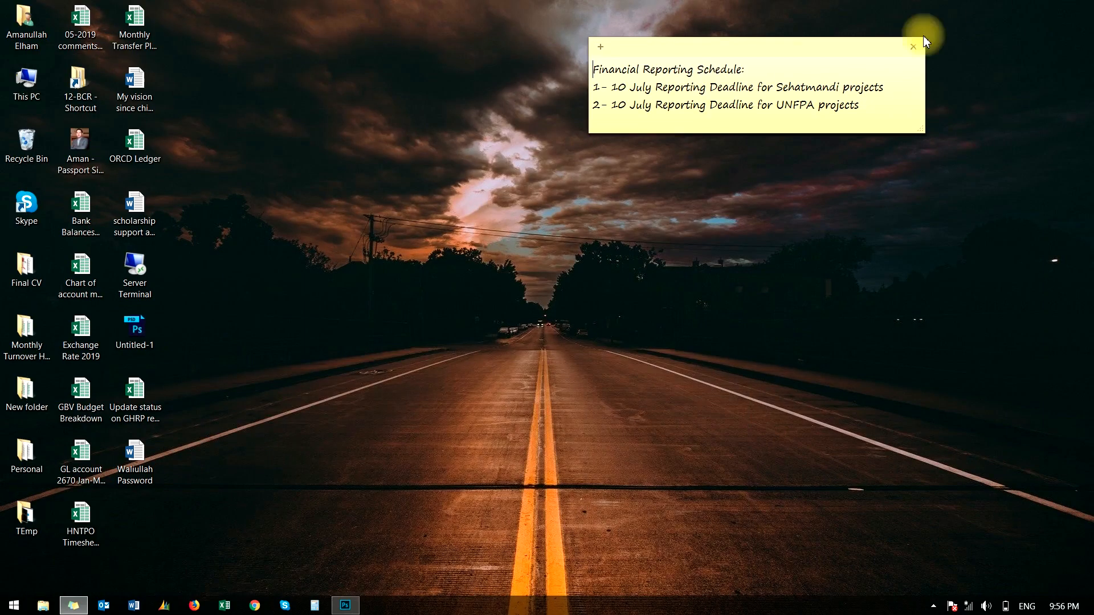
double_click(25, 515)
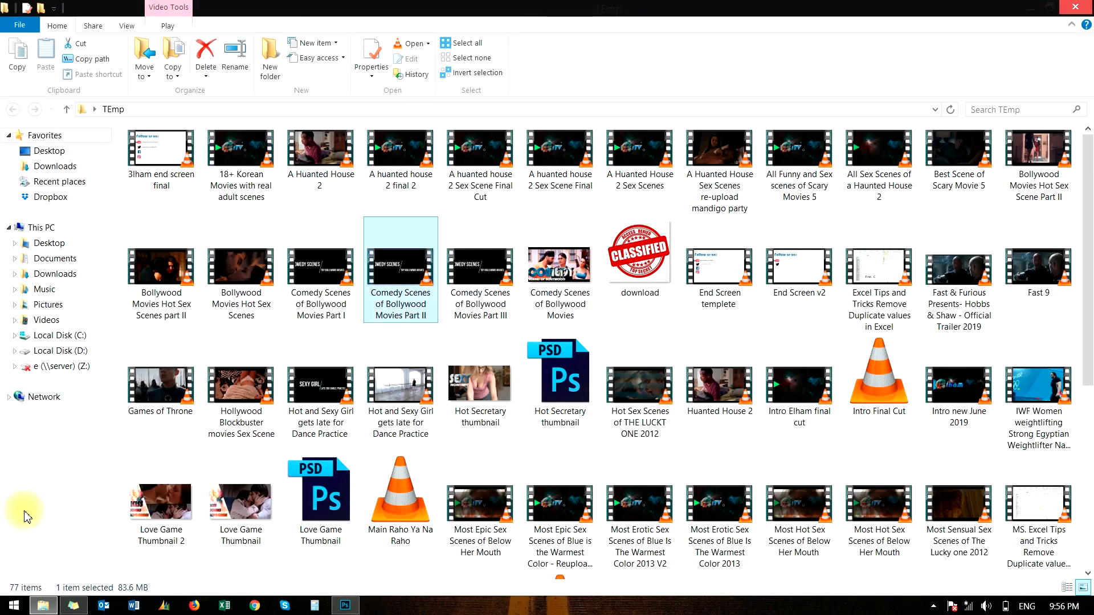
key(Left)
key(Left)
key(Up)
key(Up)
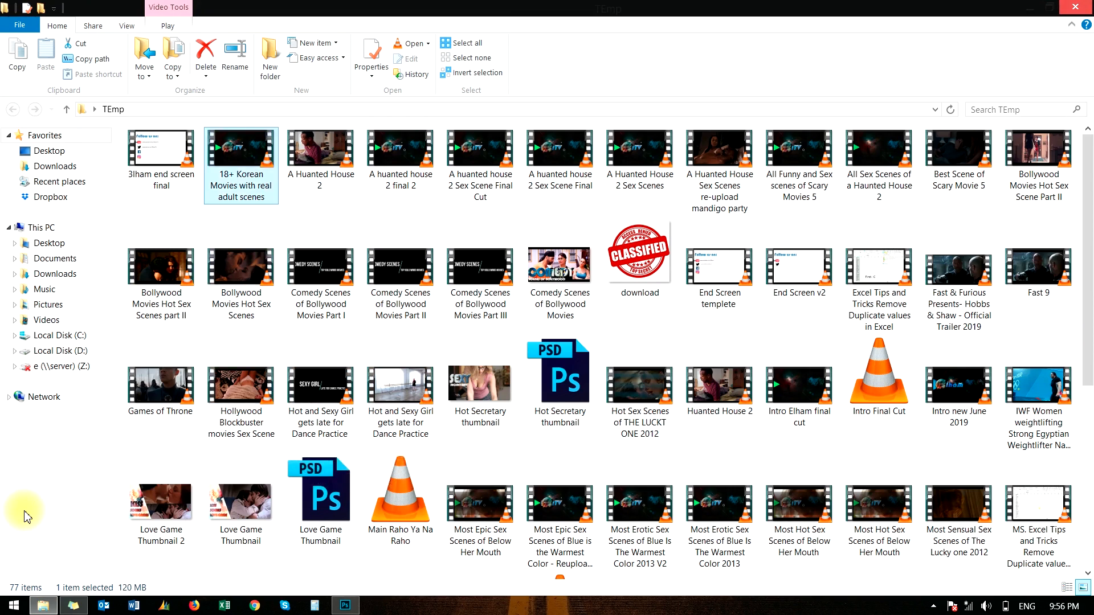
key(Right)
key(Right)
key(Right)
key(Right)
key(Right)
key(Right)
key(Right)
key(Right)
key(Right)
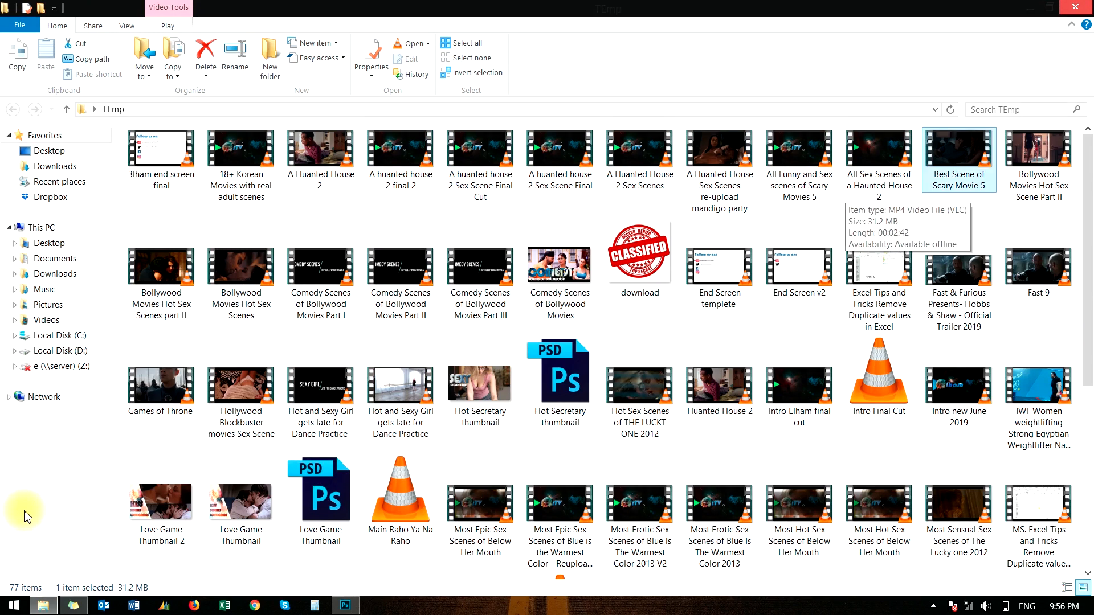
key(Down)
key(Return)
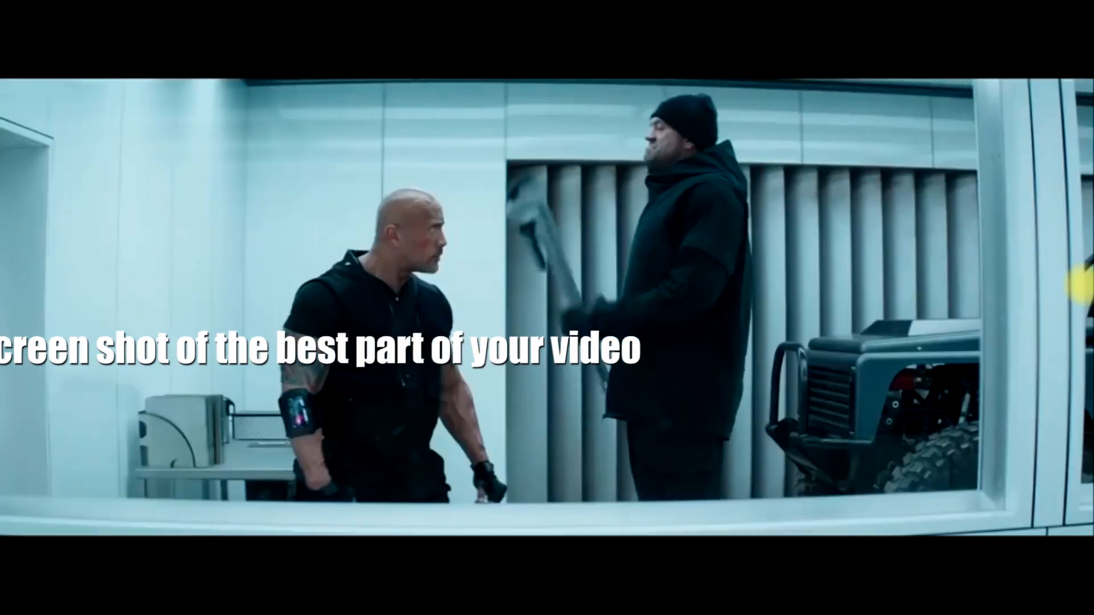
Pause the trailer at 00:17 on the two facing men, capture the frame, and paste it into the Untitled-1 Photoshop document
key(space)
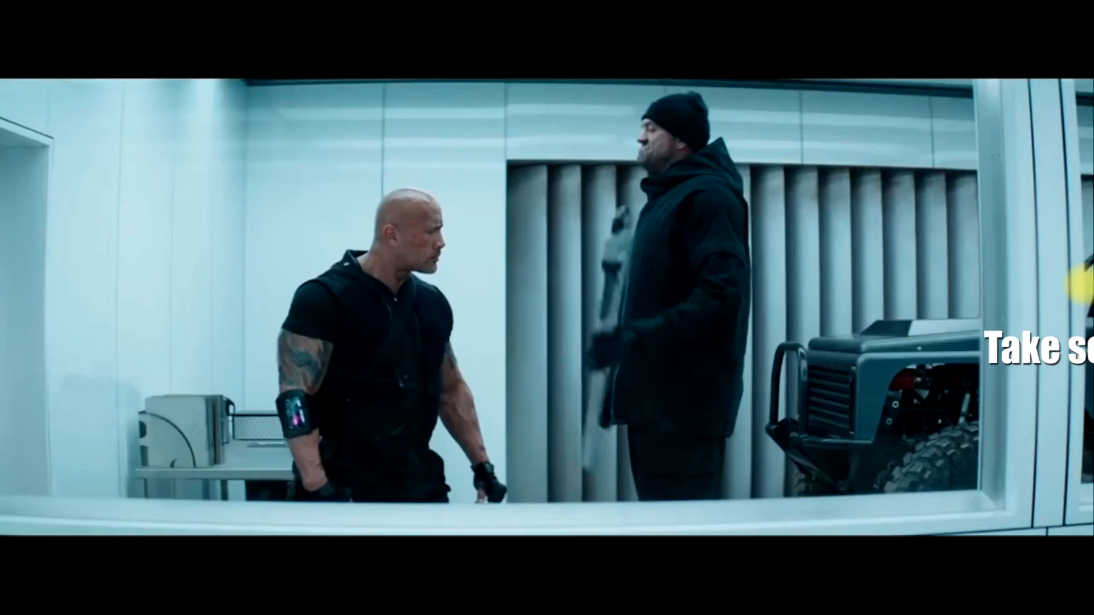
double_click(1081, 282)
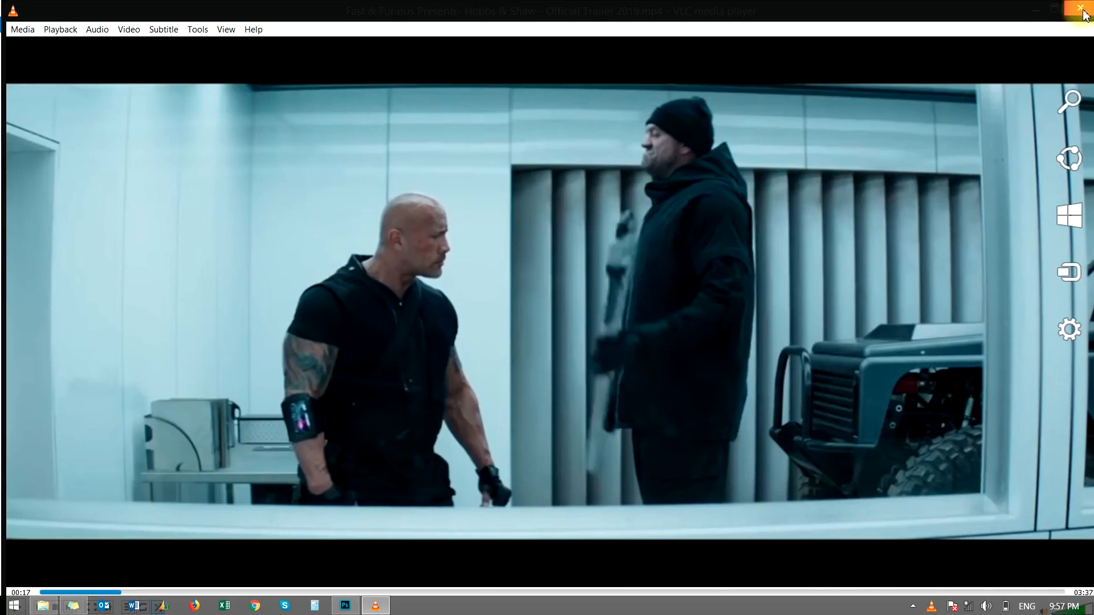
click(1083, 11)
click(345, 606)
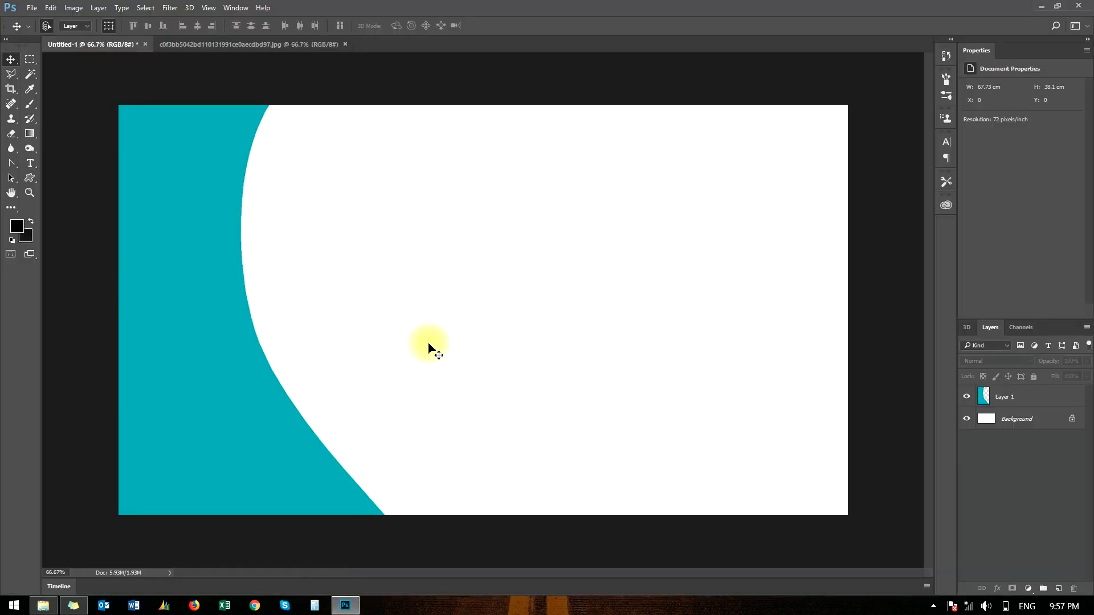
key(ctrl+v)
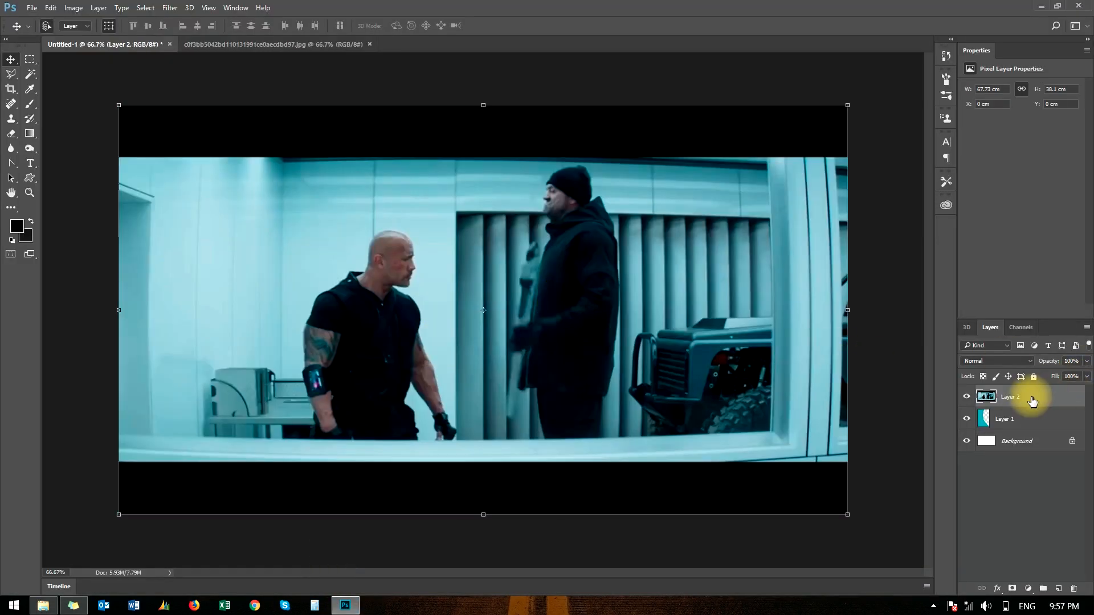
Place the pasted frame's layer beneath the teal shape and move the frame horizontally to about X 9.49 cm
drag(1032, 401, 1020, 421)
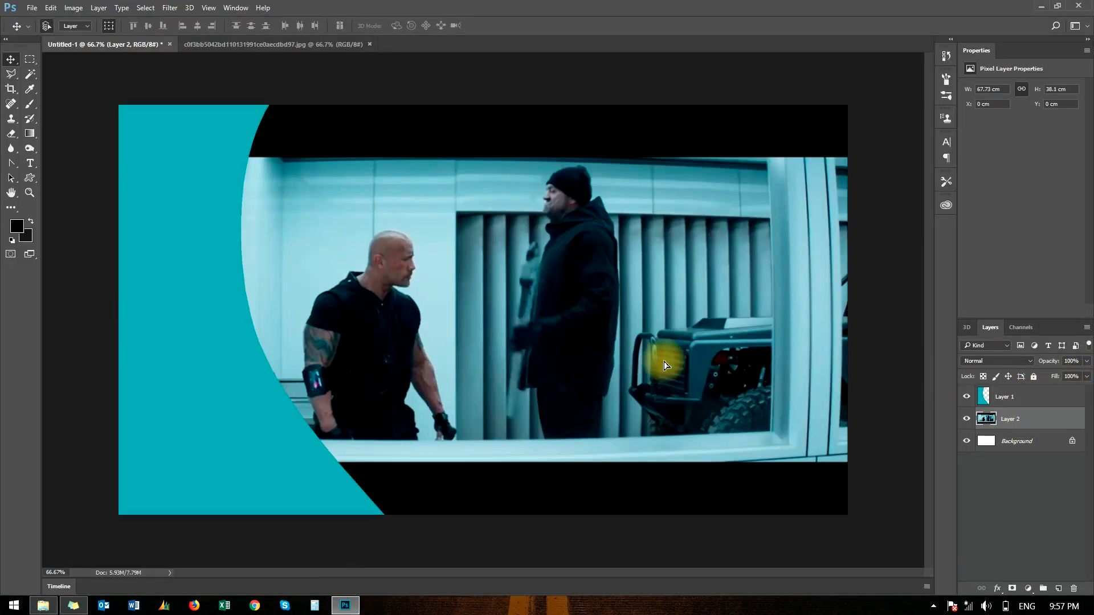
drag(665, 365, 759, 370)
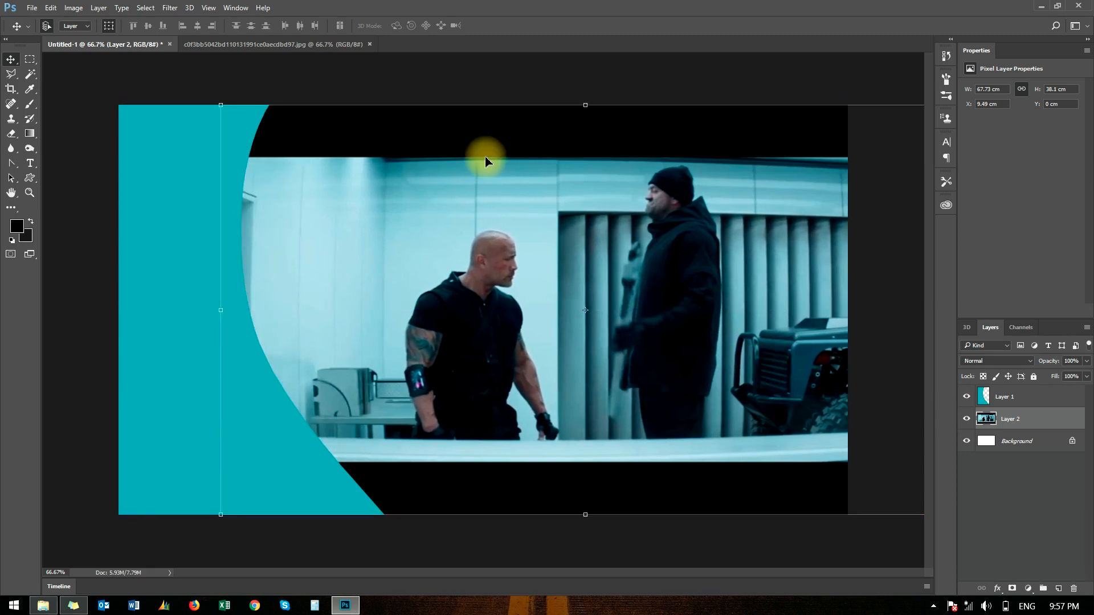
click(484, 74)
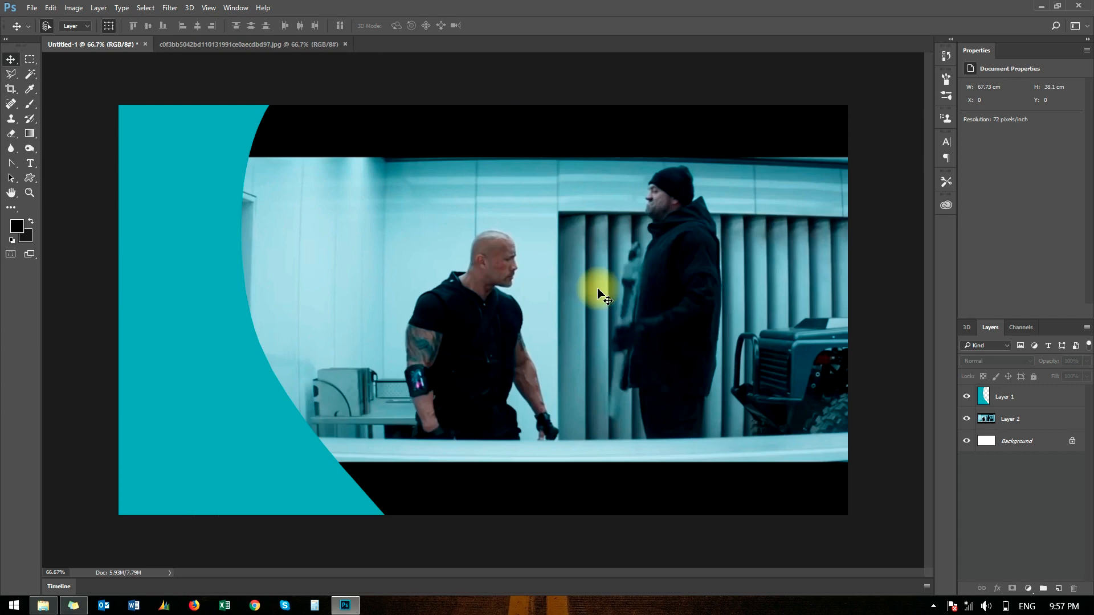
Apply a 4 px black inside stroke in Overlay mode to the teal shape's layer
click(187, 217)
click(50, 8)
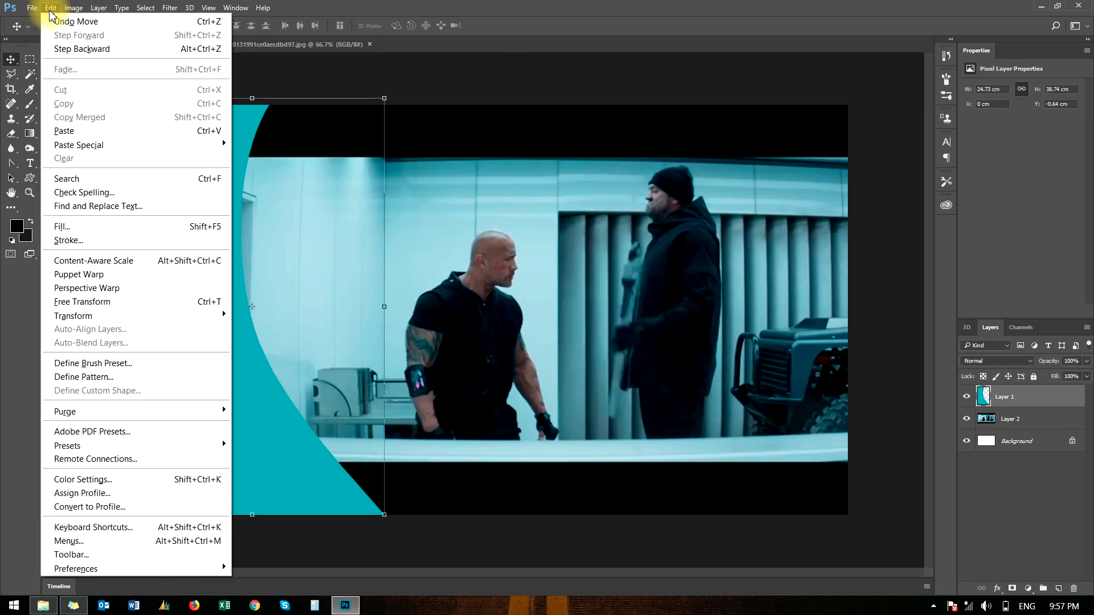
click(82, 240)
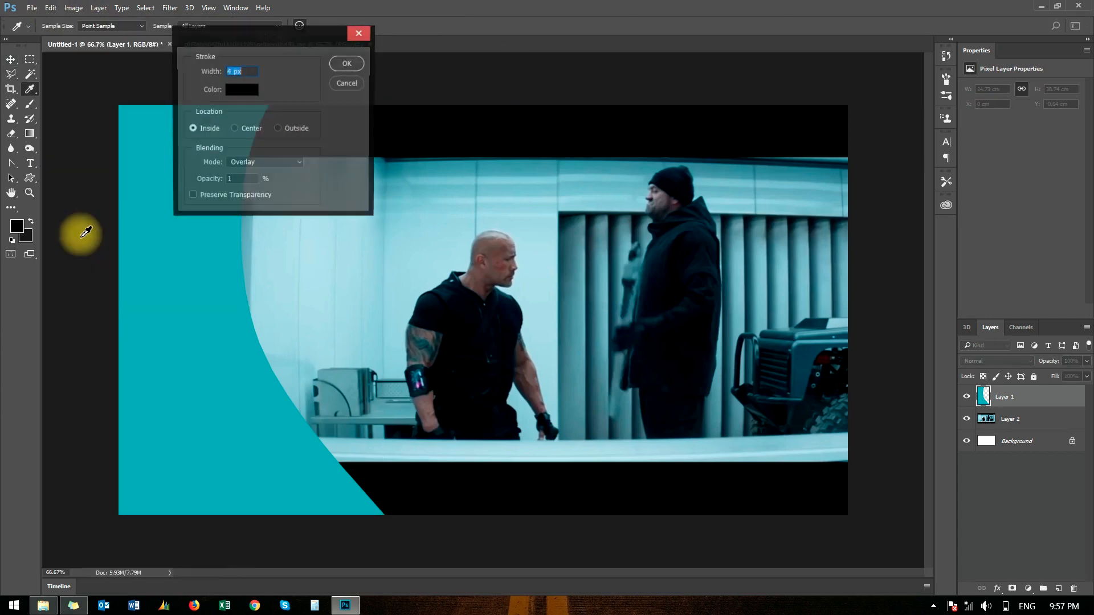
click(345, 61)
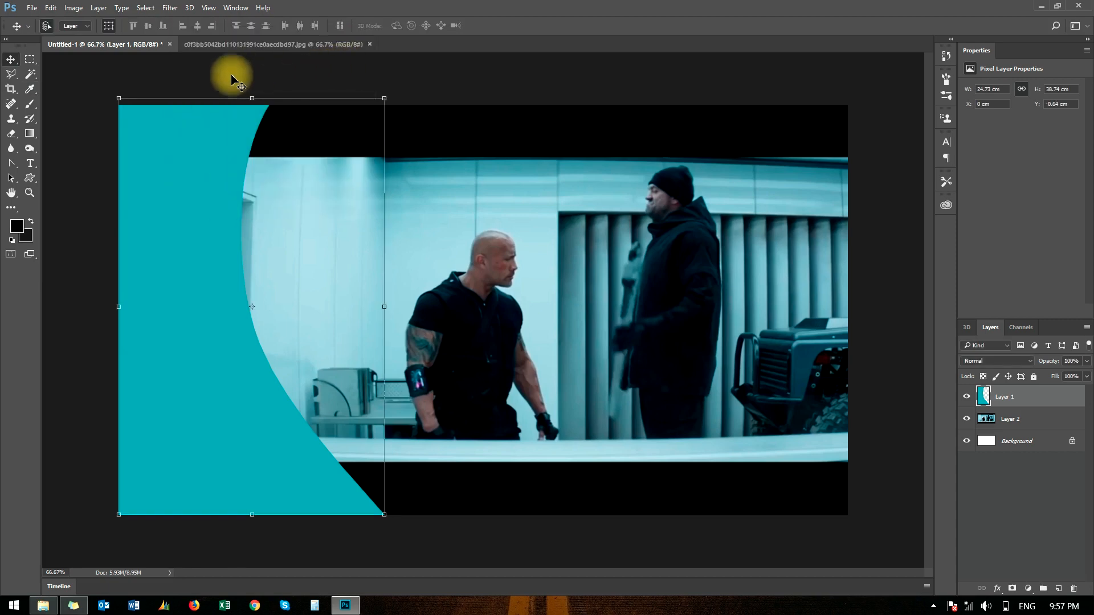
Add a 3 px outside Stroke layer style in near-white to the teal shape
click(98, 8)
mouse_move(131, 145)
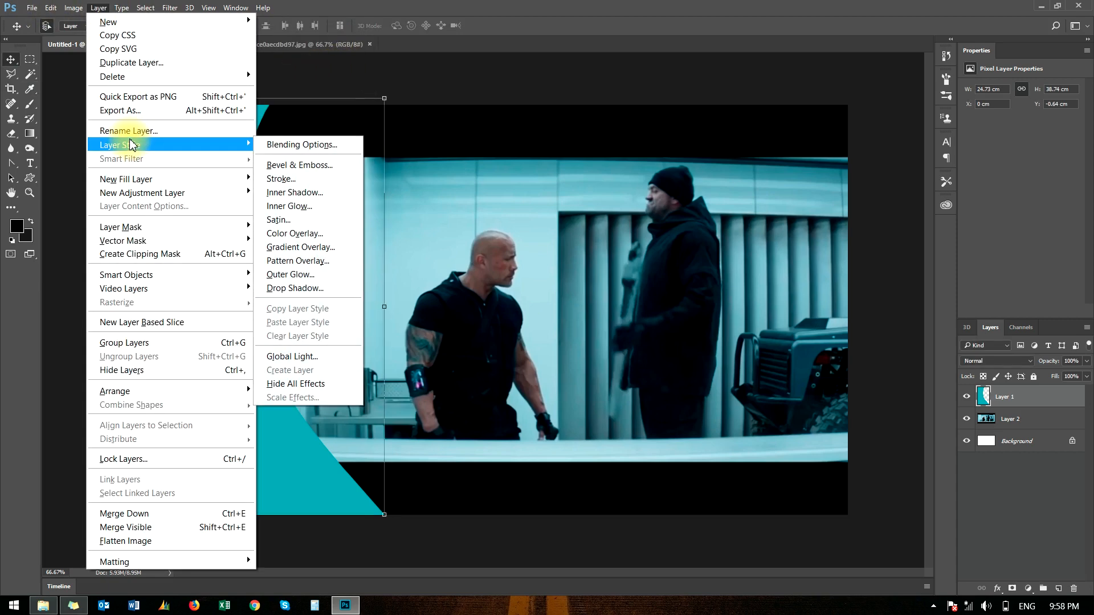
click(295, 146)
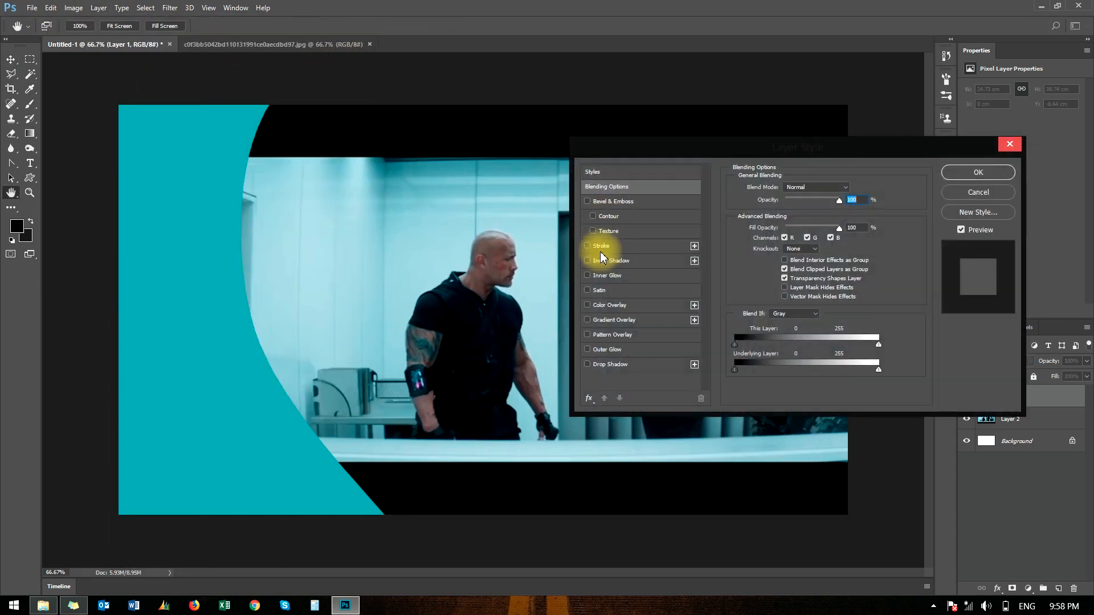
click(602, 246)
click(757, 270)
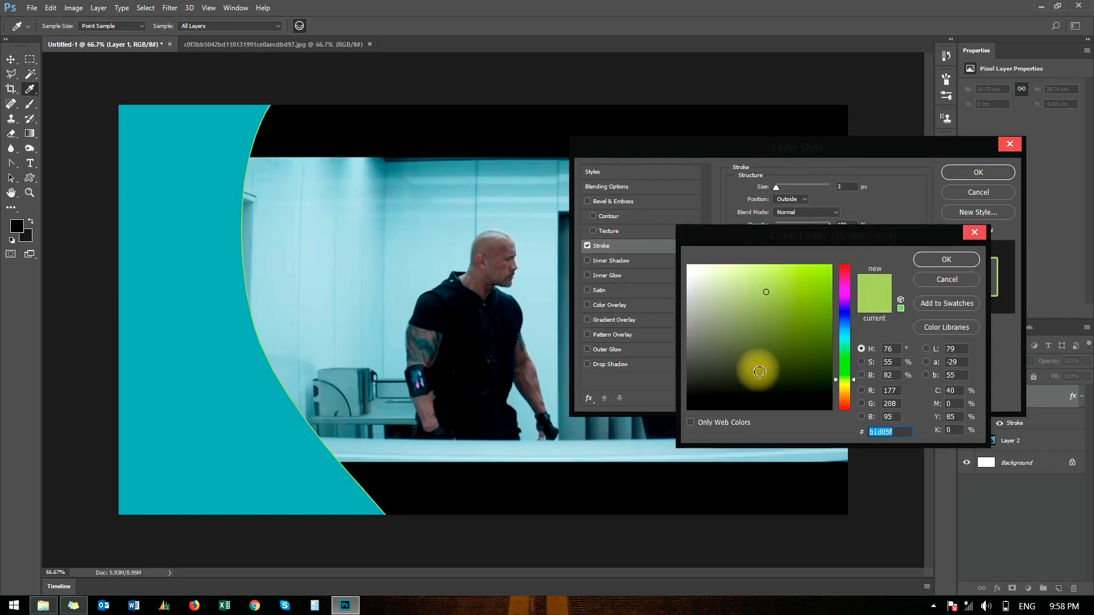
click(699, 383)
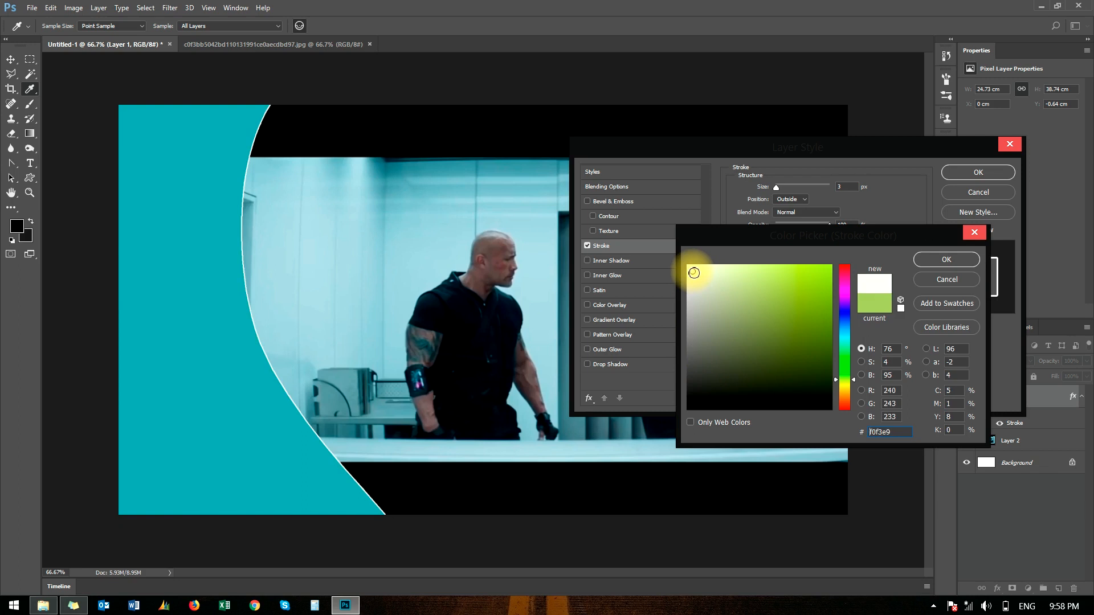
click(945, 259)
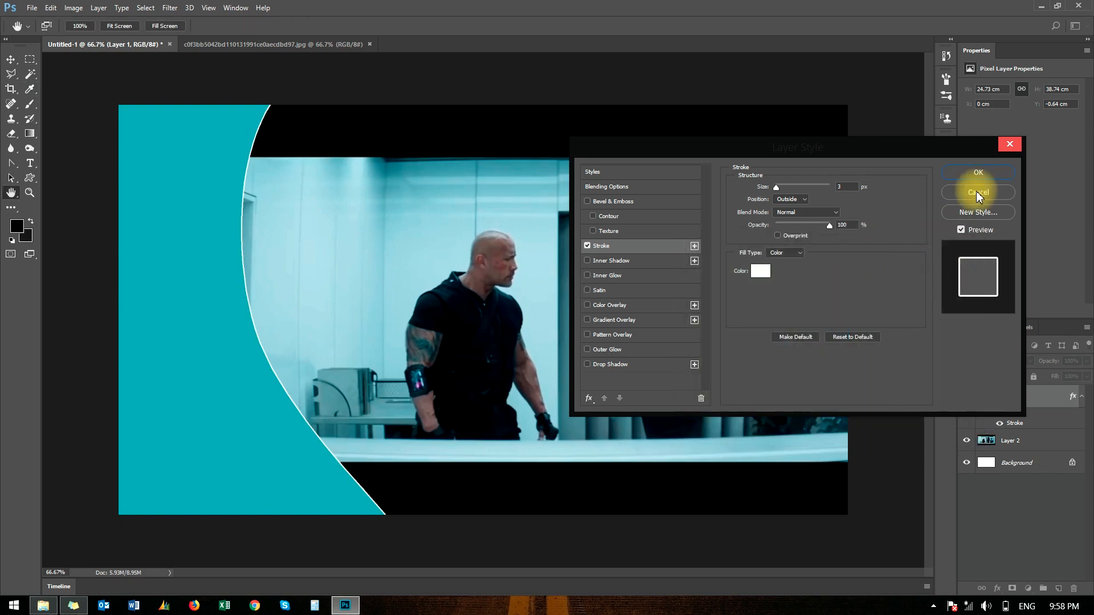
Add a black Drop Shadow to the teal shape with 100% opacity, 158° angle, 41 px distance and 49 px size
click(606, 366)
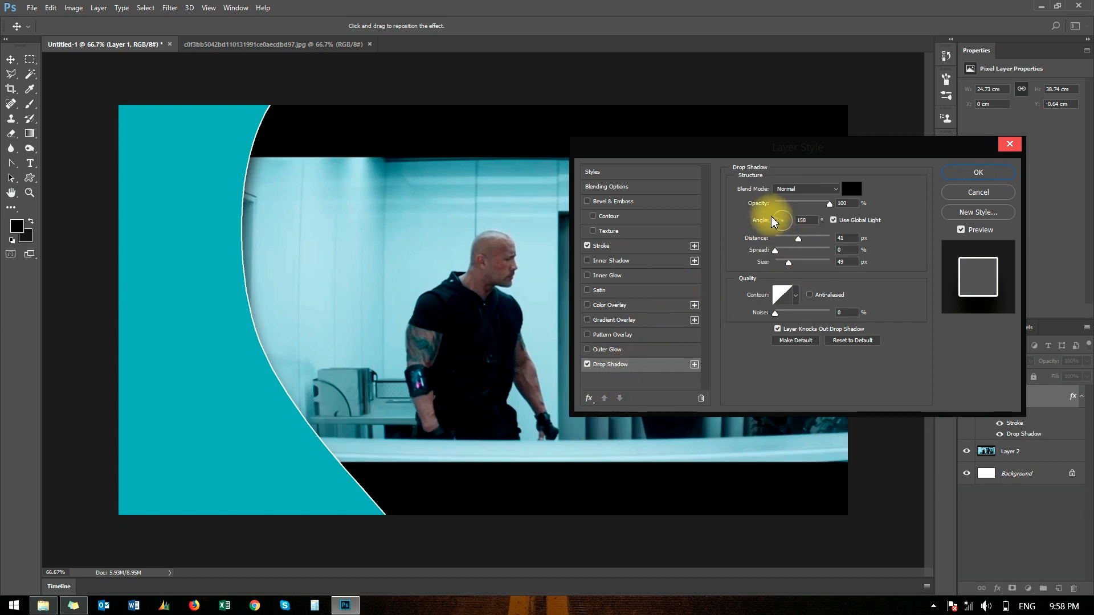
click(774, 221)
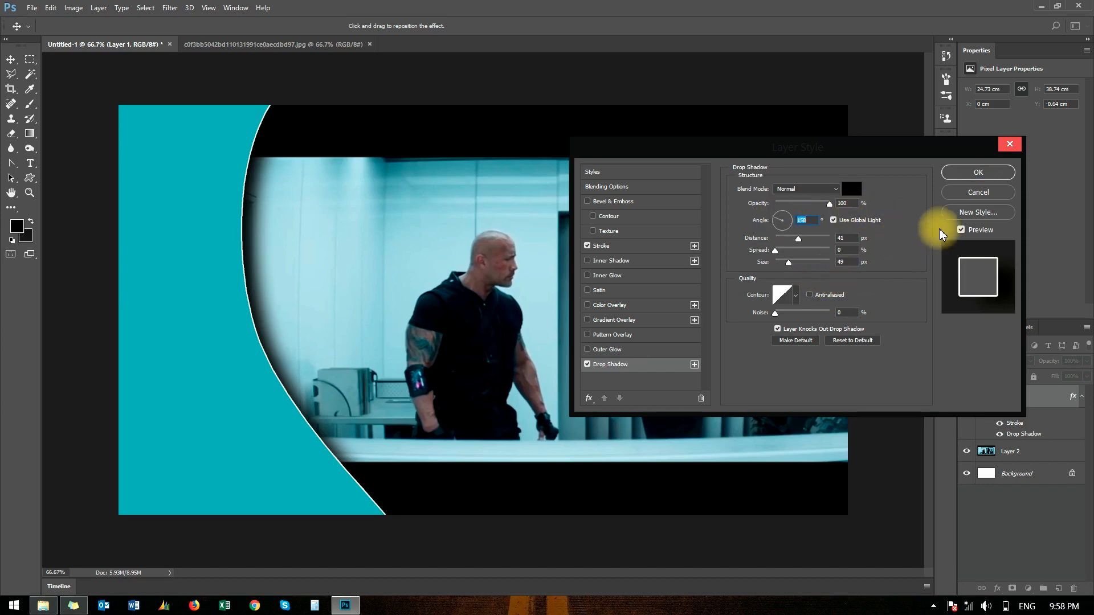
click(968, 174)
click(800, 62)
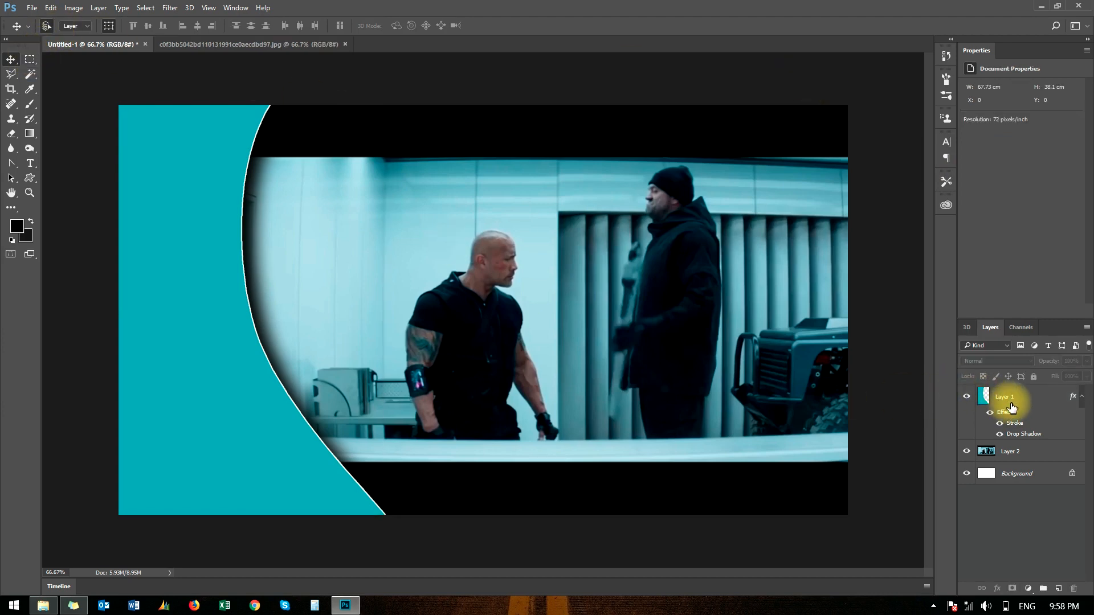
Create a new layer above the teal shape and draw a rectangular selection about 3.9 cm high across the curved edge
click(1011, 407)
click(1058, 589)
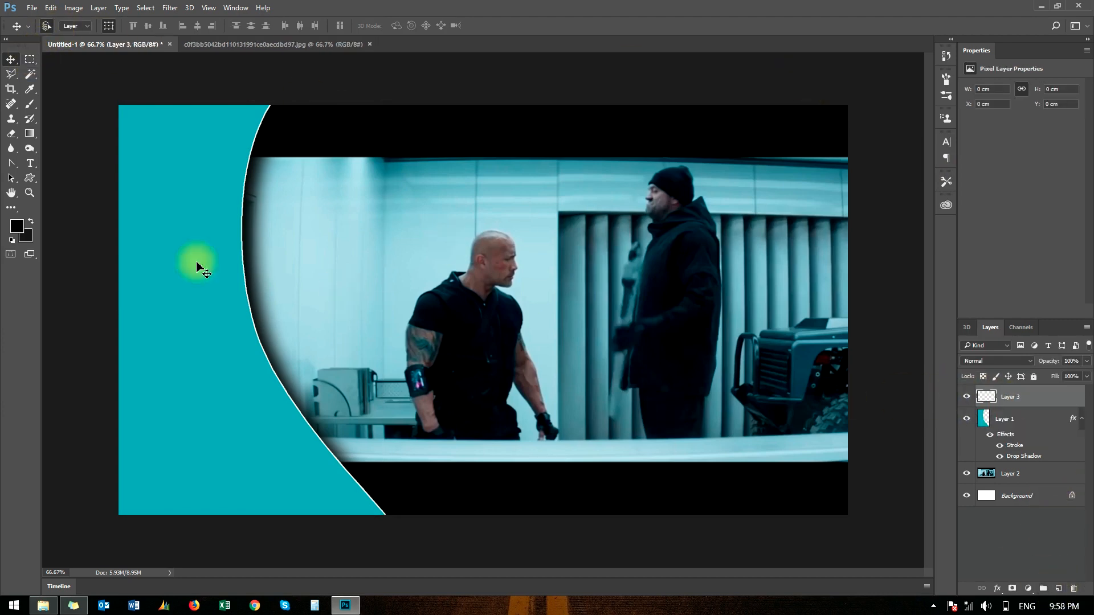
right_click(29, 59)
click(71, 57)
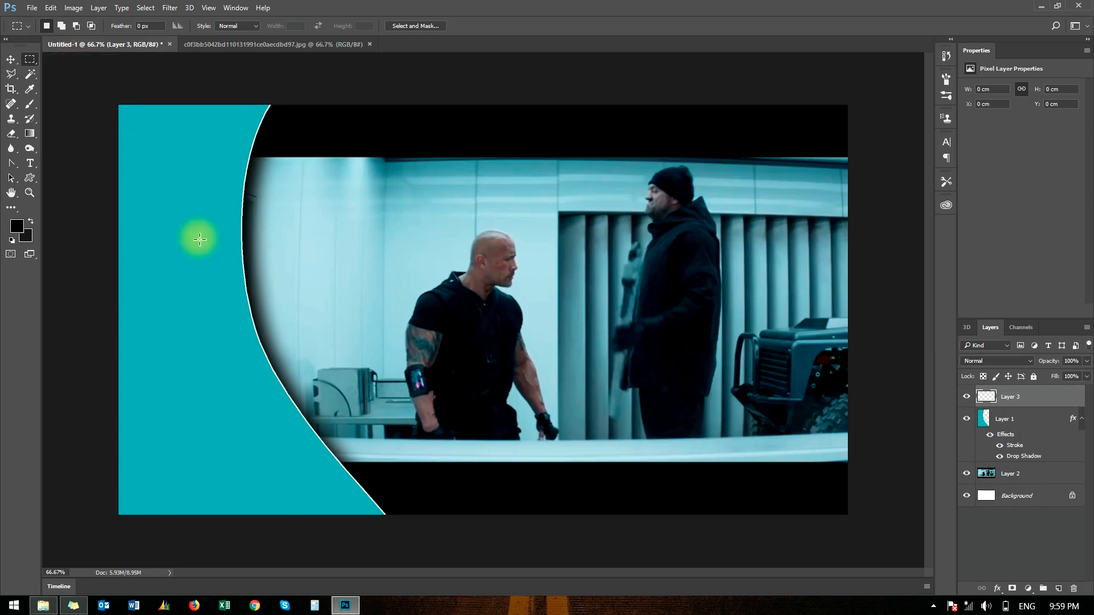
drag(220, 256, 329, 306)
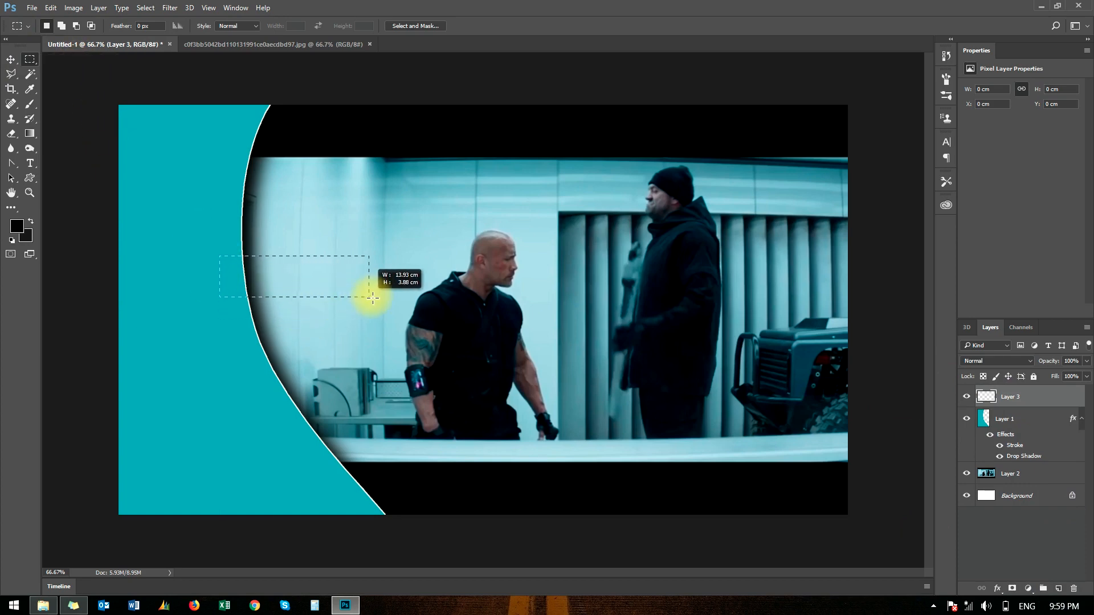
Fill the rectangular selection with solid dark teal in Normal mode at 100% opacity
click(50, 8)
click(79, 225)
click(404, 80)
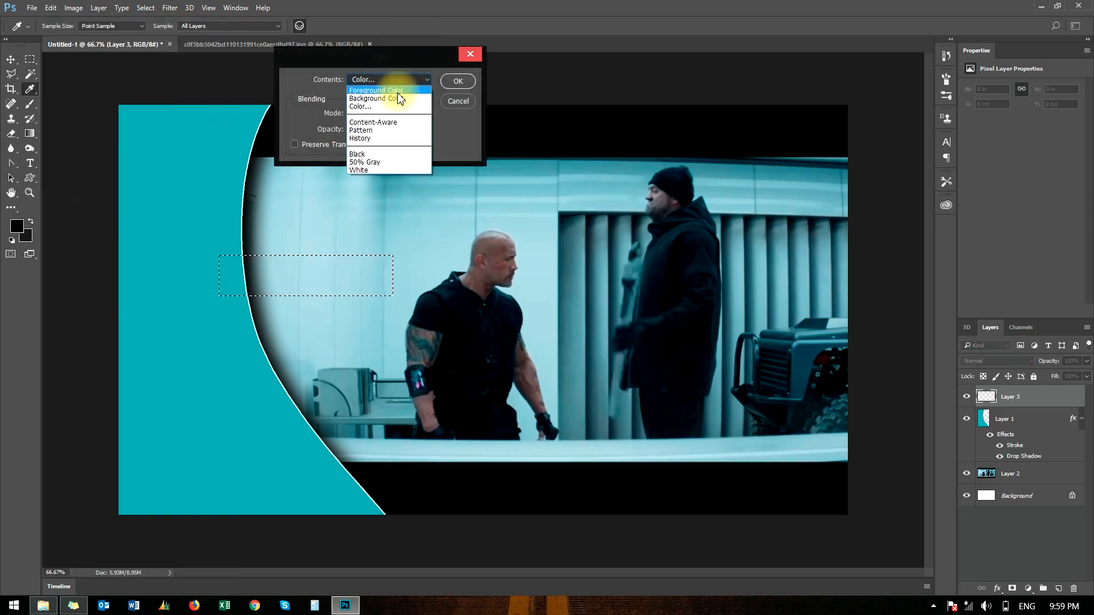
click(385, 108)
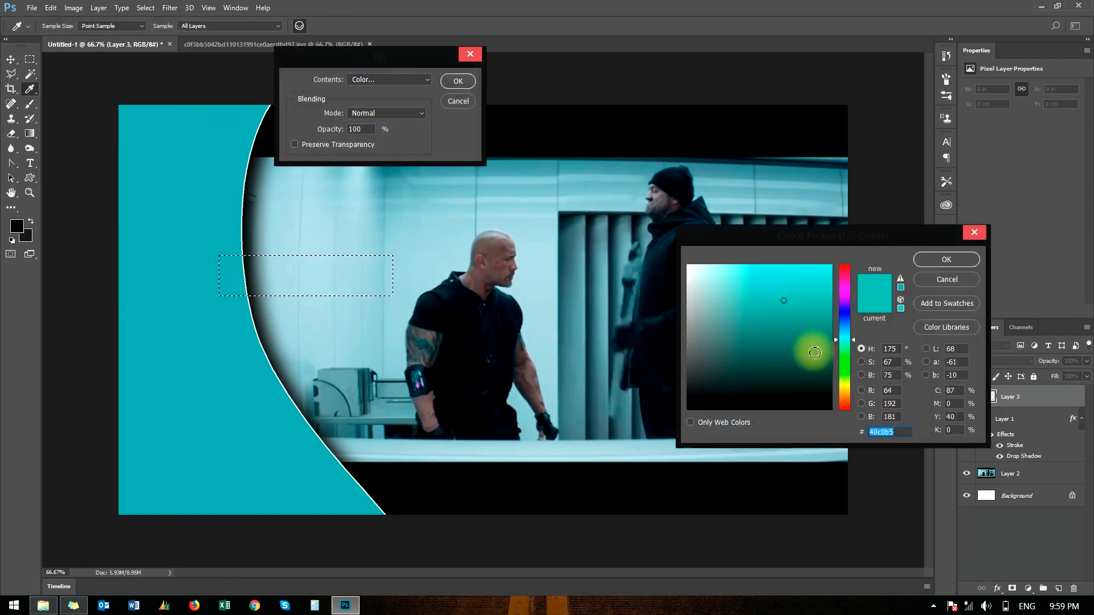
click(945, 259)
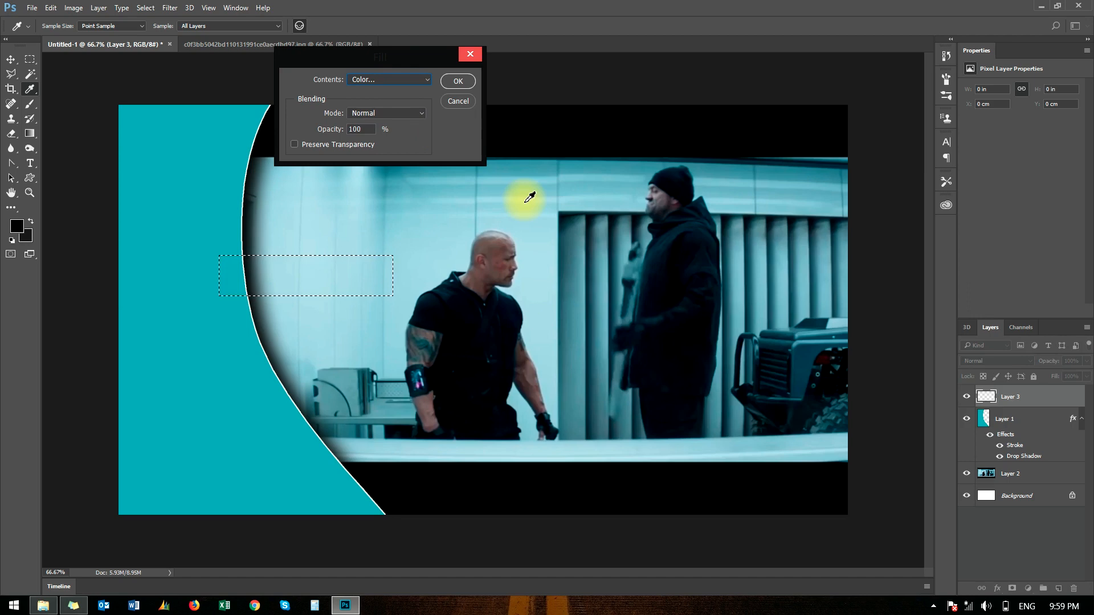
click(458, 82)
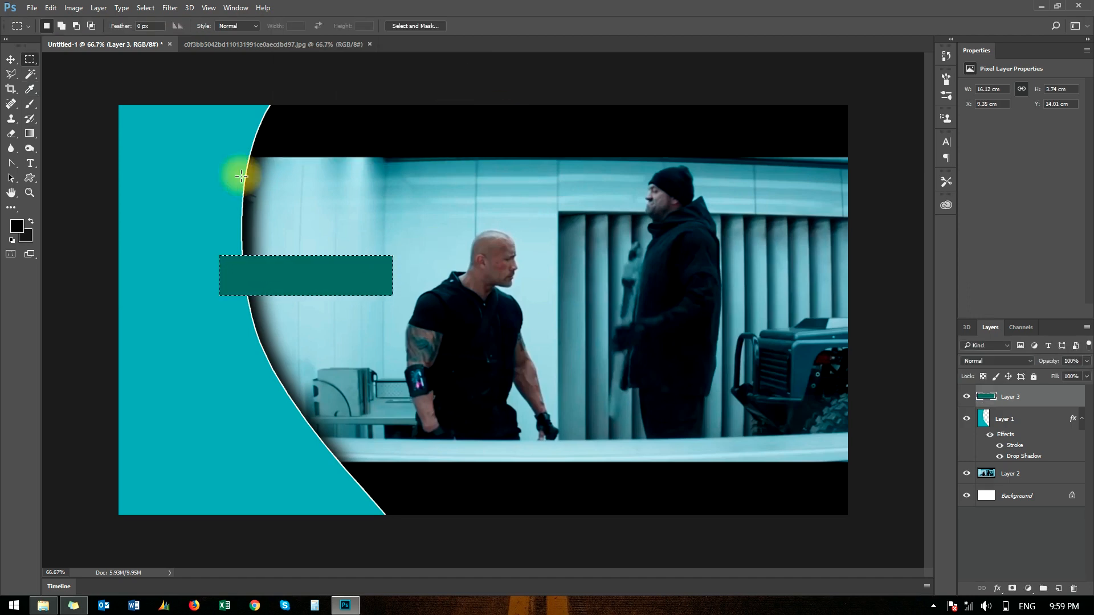
Add a 3 px white outside Stroke layer style to the dark teal bar at 100% opacity
click(99, 7)
mouse_move(114, 141)
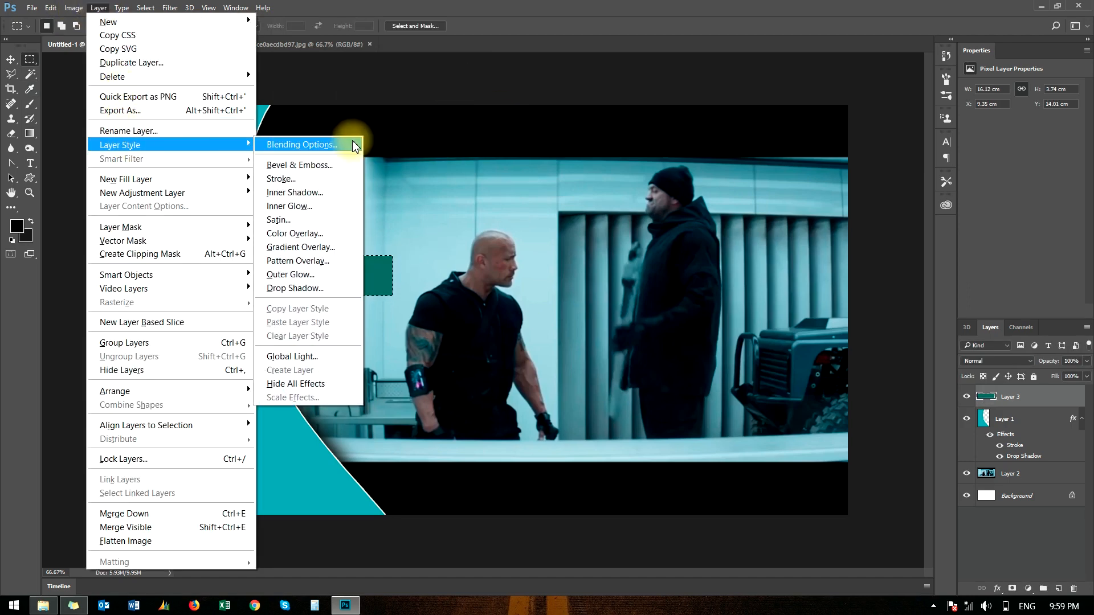
click(333, 140)
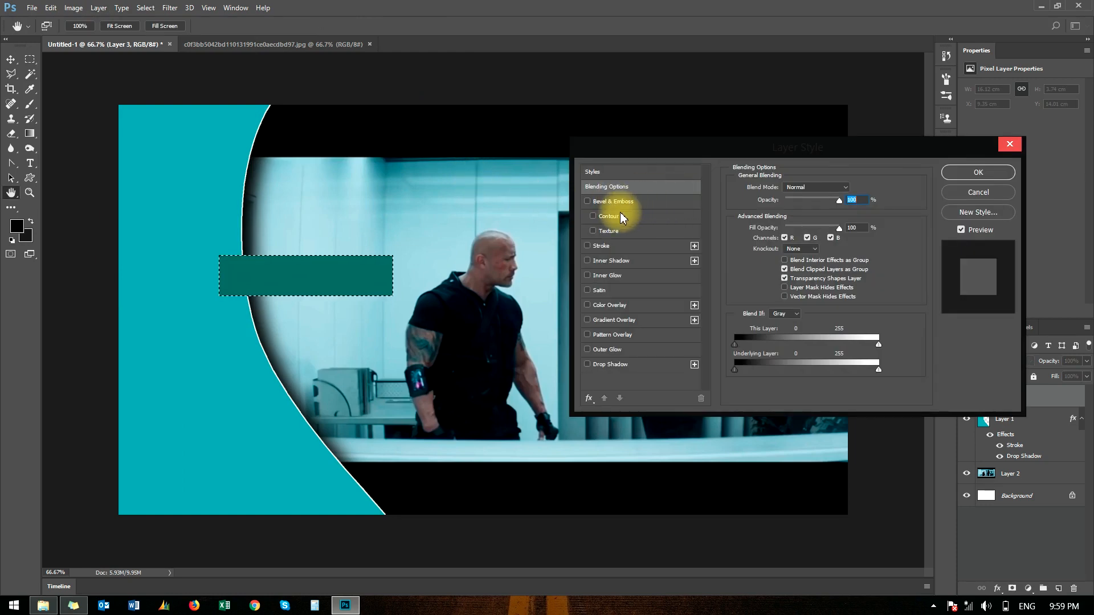
click(608, 249)
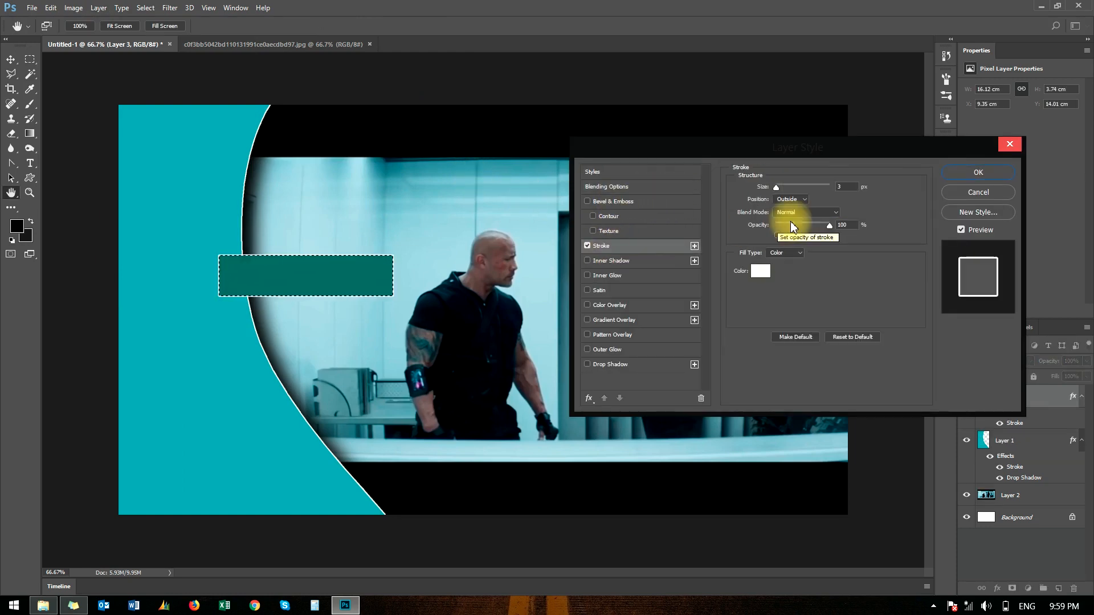
Add a black Drop Shadow to the dark teal bar with 100% opacity, 113° angle, a larger distance and 57 px size
click(596, 365)
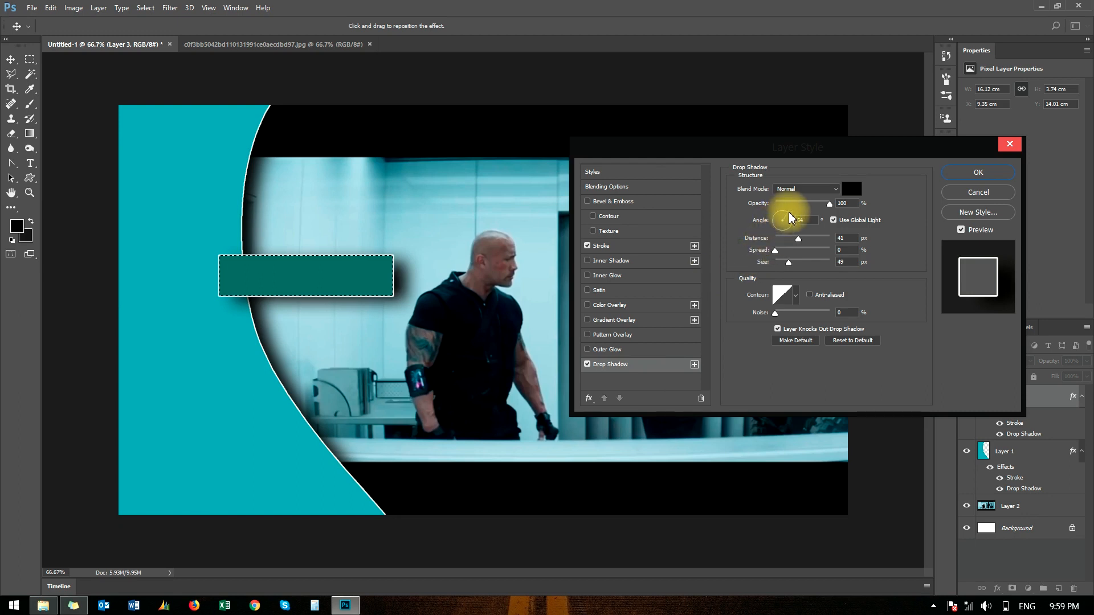
drag(785, 218, 782, 219)
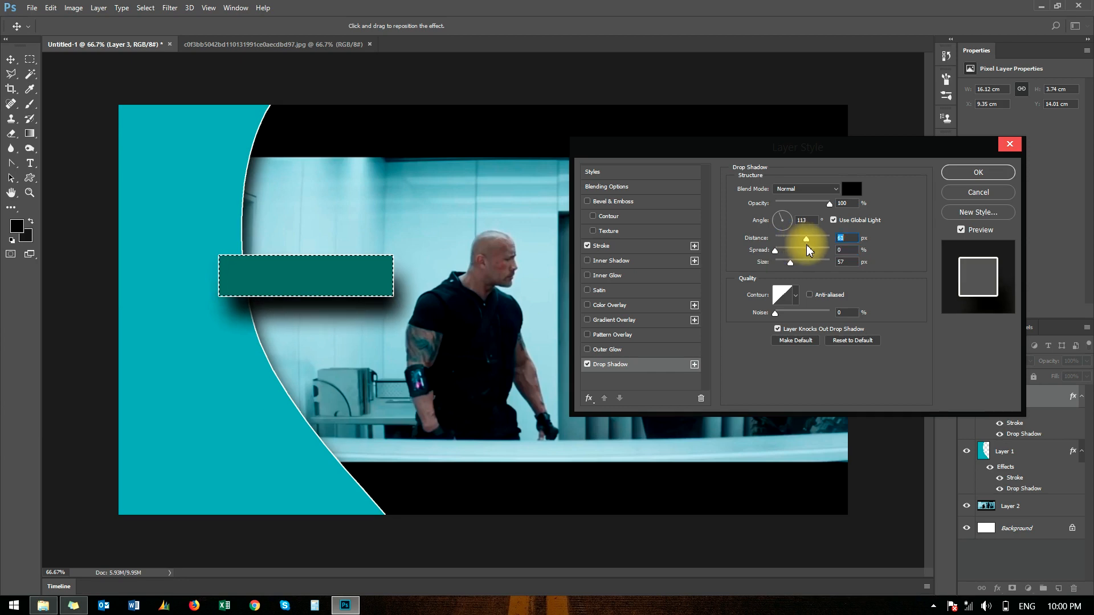
click(959, 177)
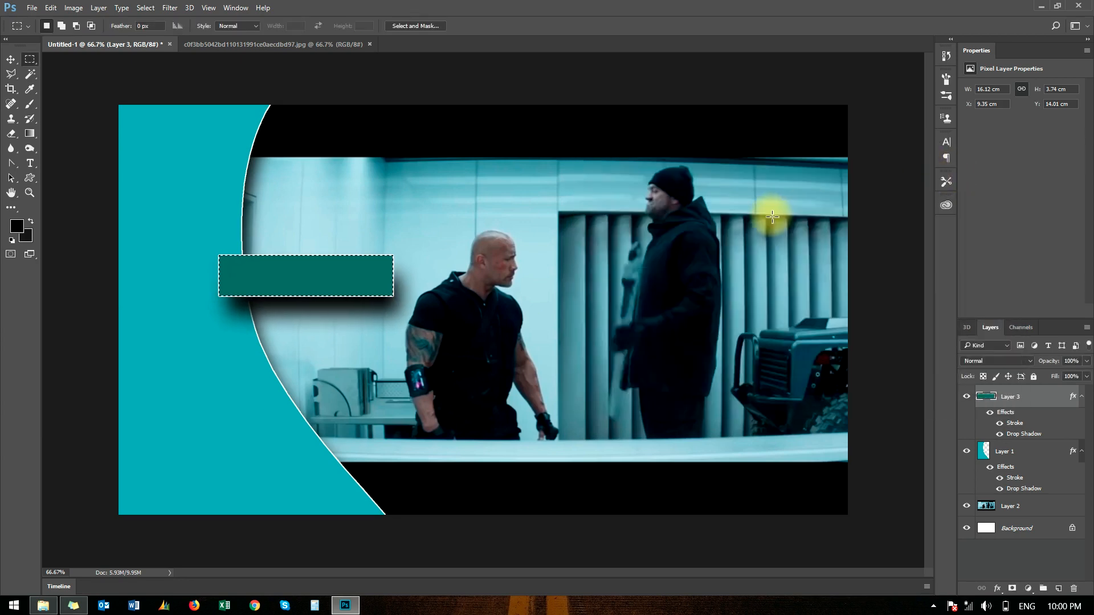
Browse the Backgrounds folder and open the image stars.jpg
click(31, 8)
click(45, 36)
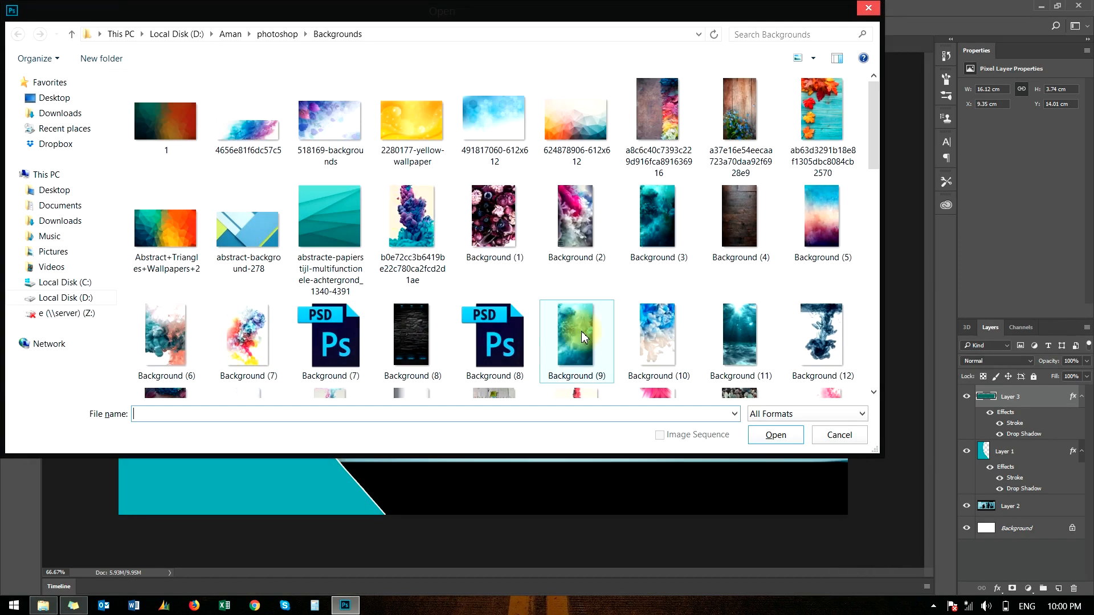
click(583, 337)
key(Down)
key(Down)
key(Down)
key(Down)
key(Down)
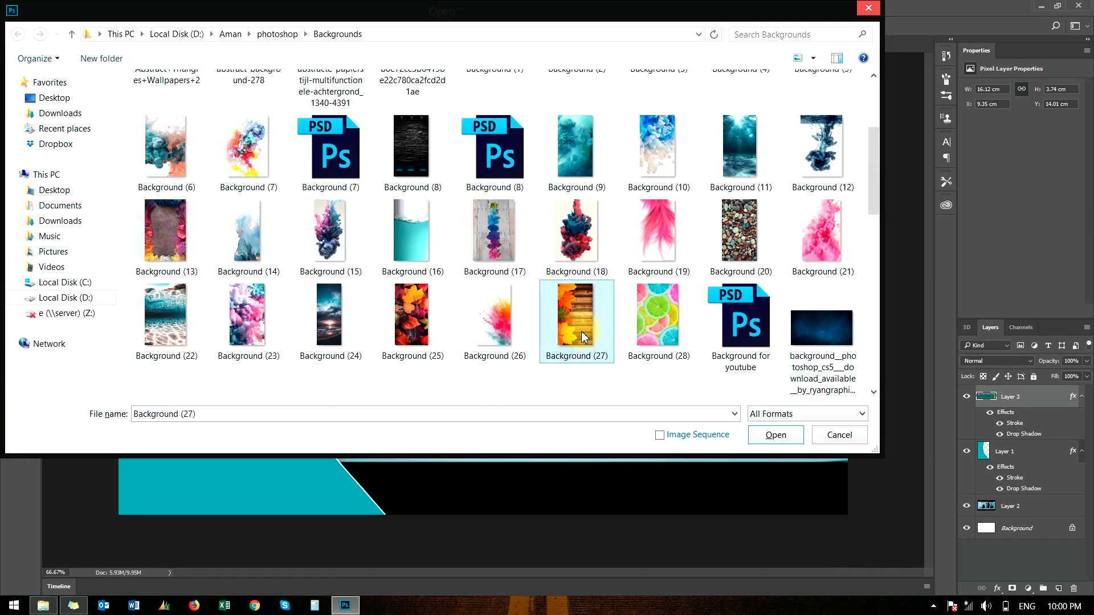
key(Down)
key(Down)
key(Down)
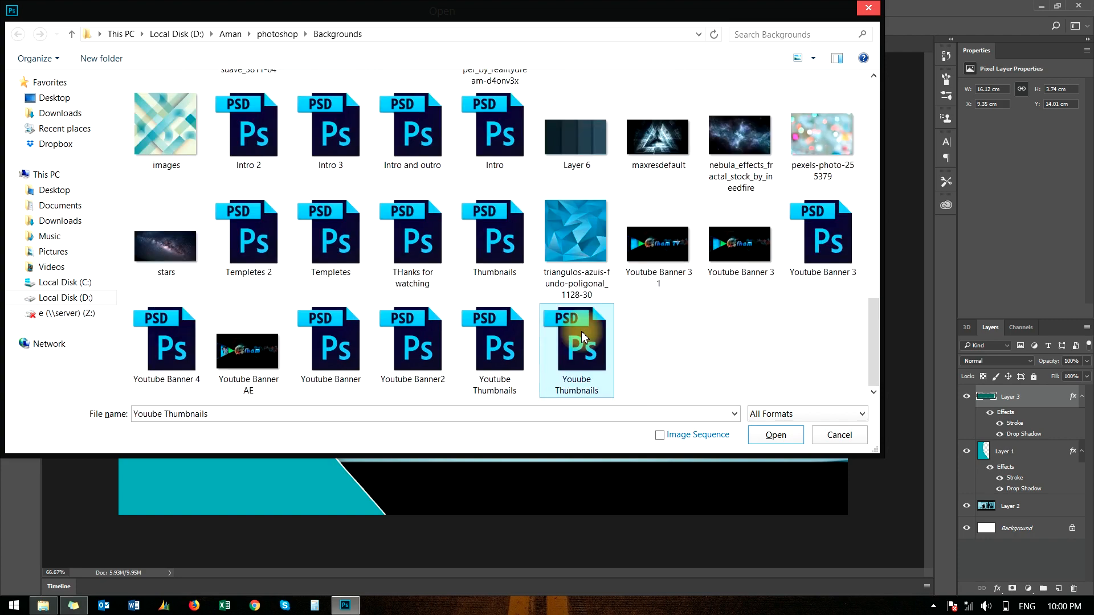
key(Up)
key(Up)
key(Up)
key(Up)
key(Up)
key(Up)
key(Up)
key(Up)
key(Up)
key(Up)
key(Down)
key(End)
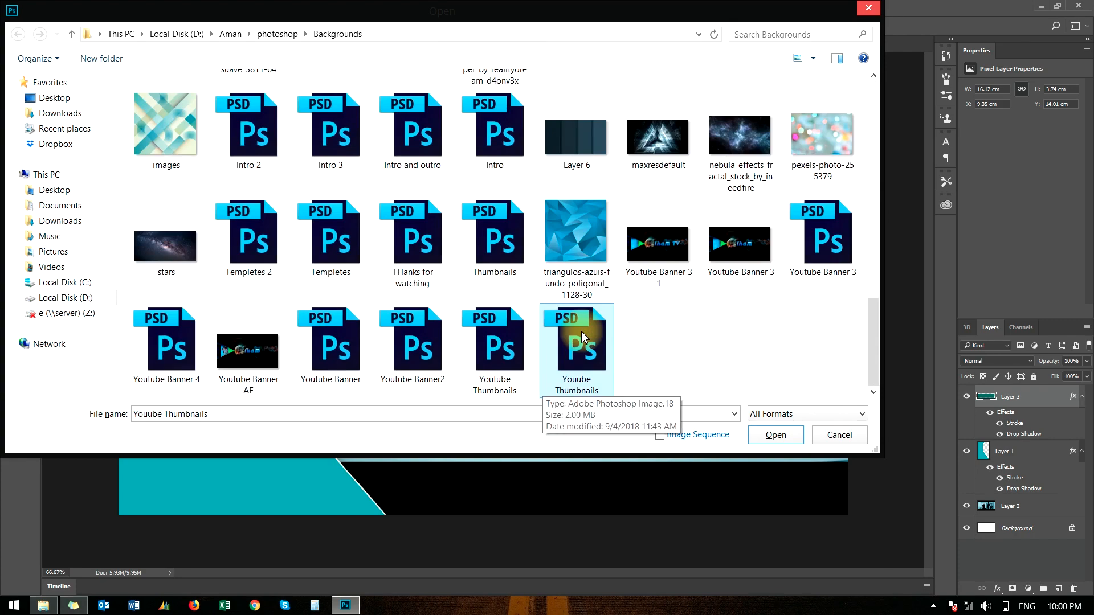
key(Left)
key(Left)
key(Left)
key(Left)
key(Left)
key(Up)
key(Return)
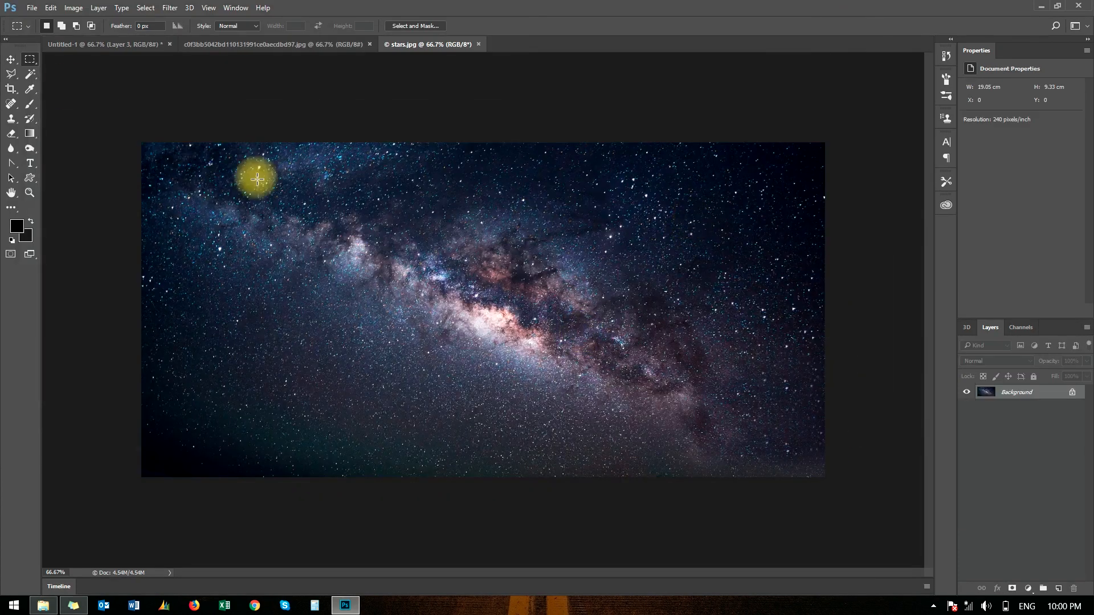
Copy the stars image into the thumbnail document as a layer covering the dark teal bar
click(10, 59)
click(231, 44)
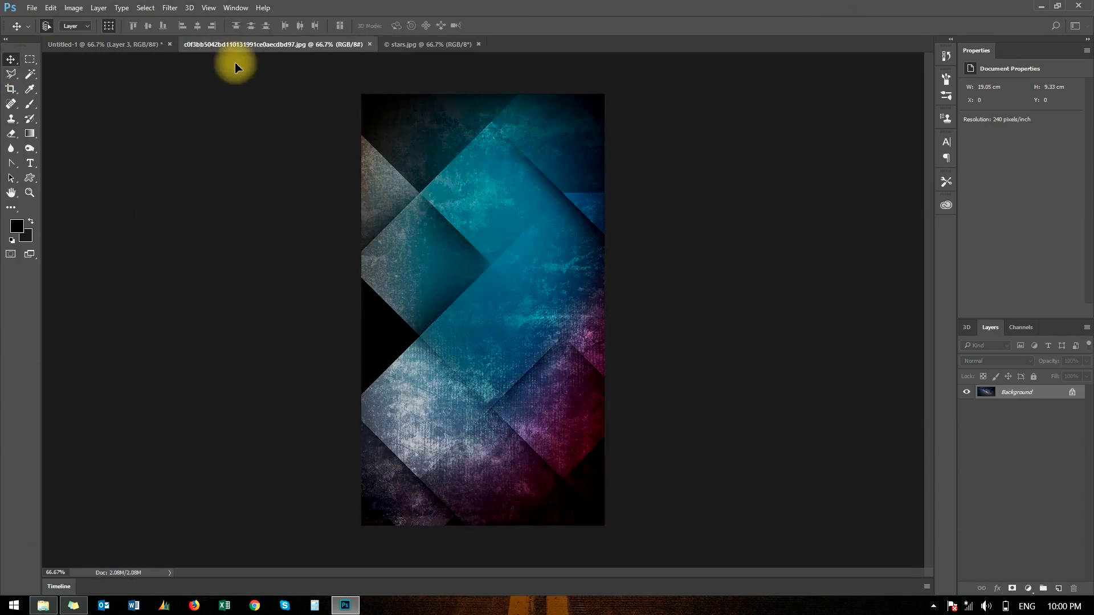
click(131, 44)
drag(300, 263, 296, 261)
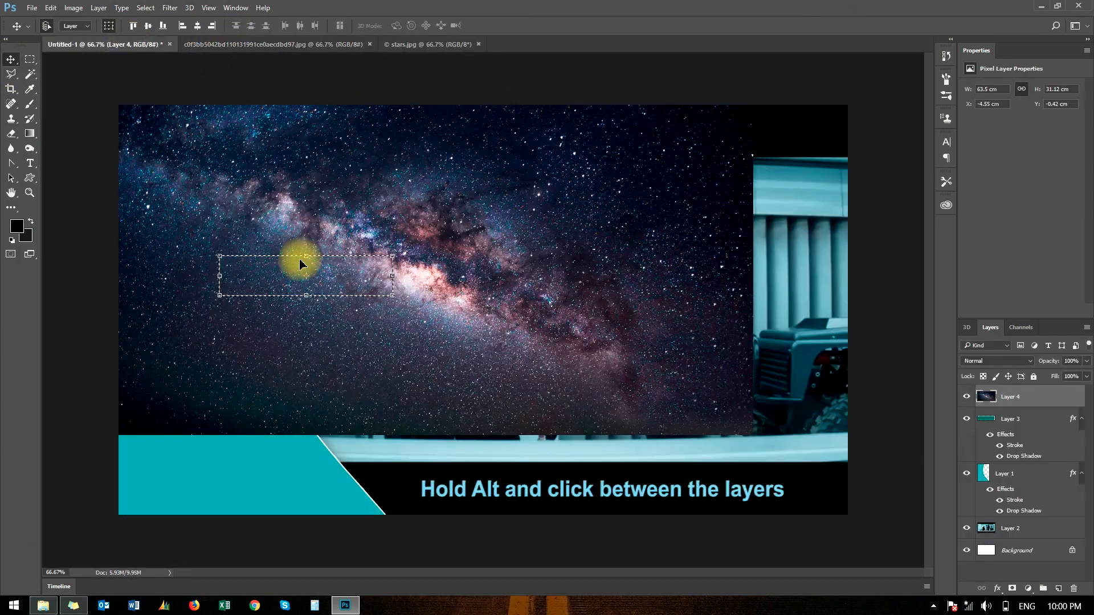
Clip the stars layer to the dark teal bar and clear the rectangular selection
alt+click(1008, 408)
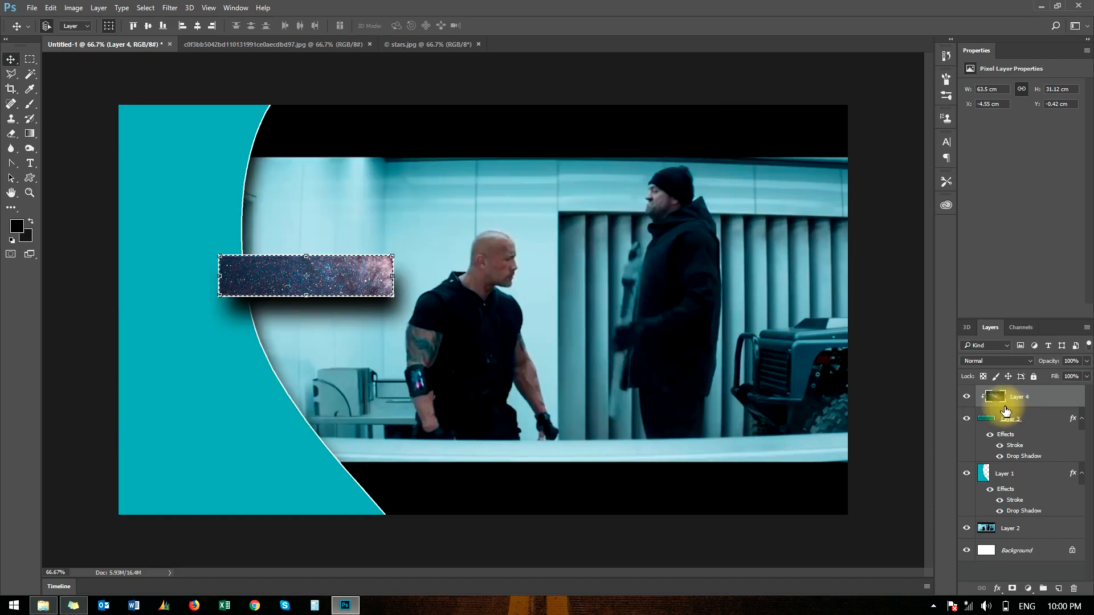
click(145, 7)
click(162, 35)
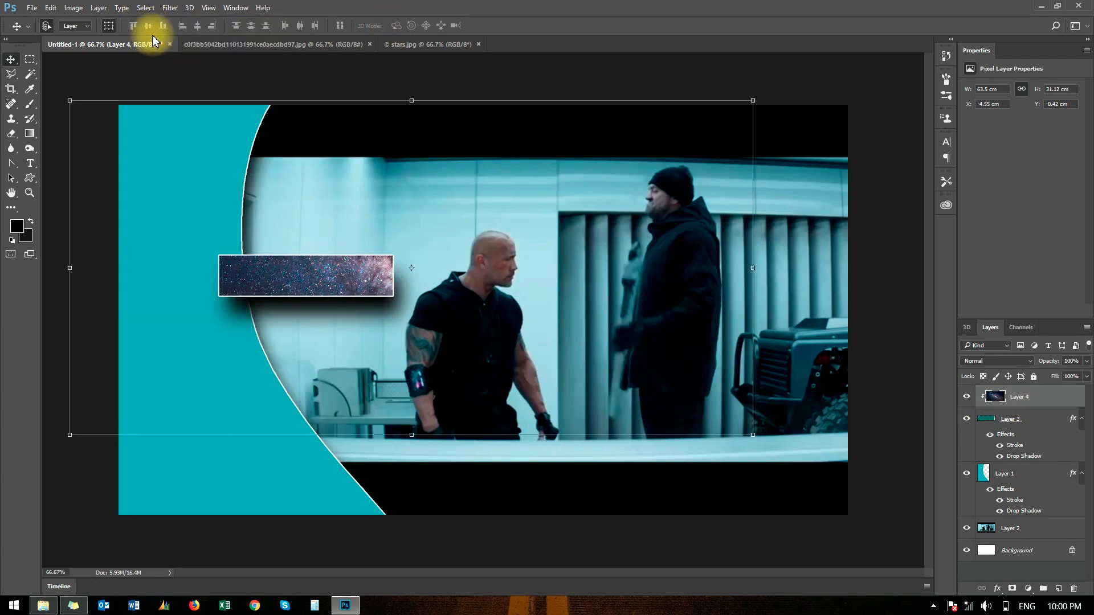
click(87, 465)
Add the text "Trailer HD" in gold 72 pt Bauhaus 93 on the starry bar
key(t)
click(231, 278)
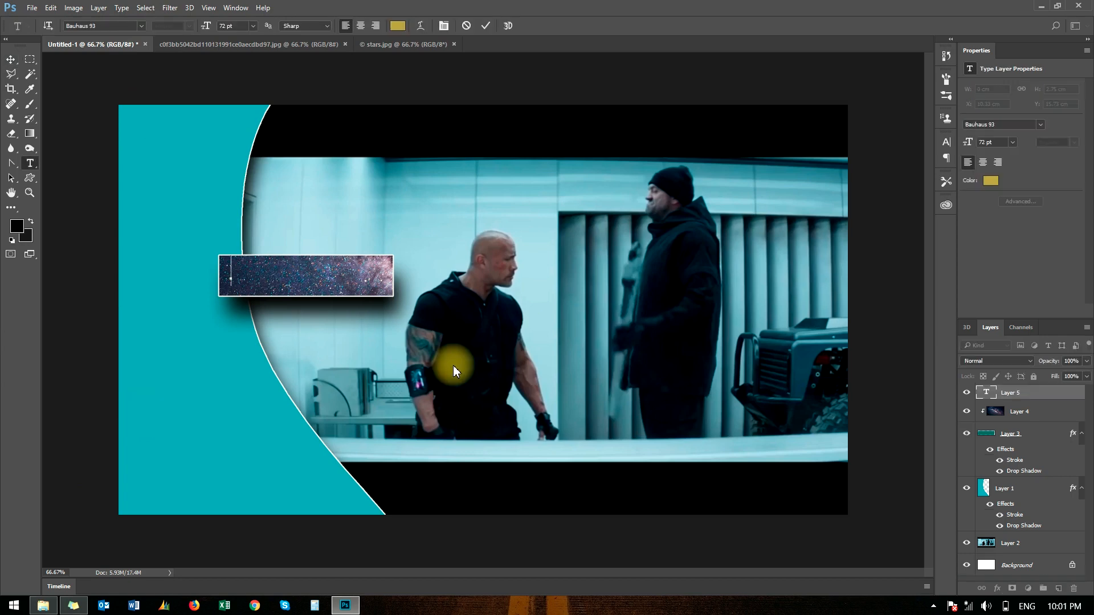
text(Trailer HD)
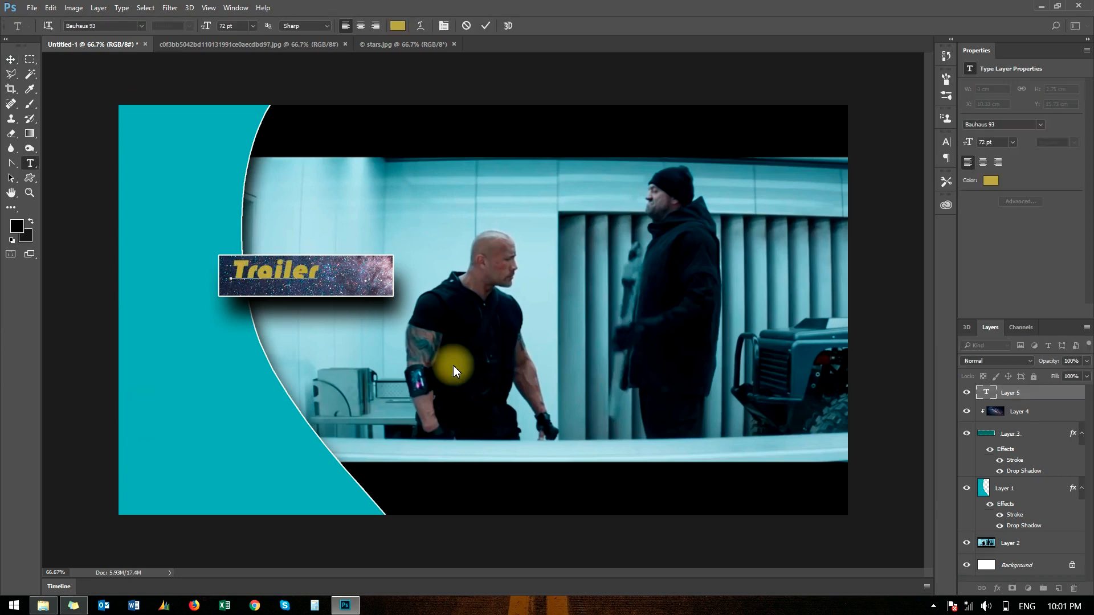
Enlarge the "Trailer HD" text to about 85 pt and centre it on the starry bar
click(11, 58)
drag(279, 279, 286, 286)
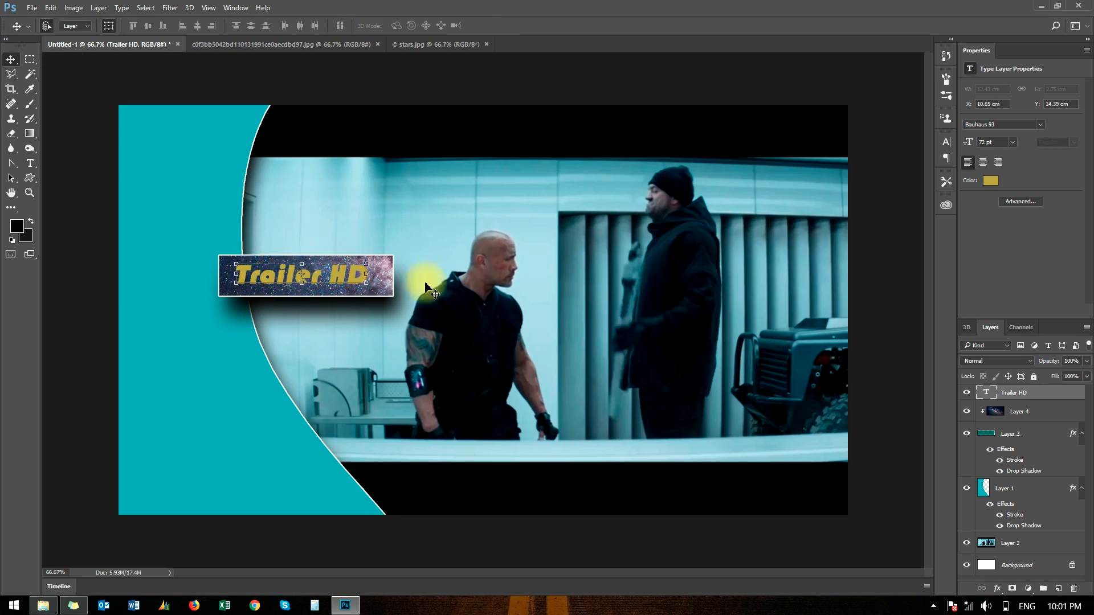
mouse_move(367, 281)
mouse_down()
mouse_move(386, 294)
mouse_move(353, 278)
mouse_up()
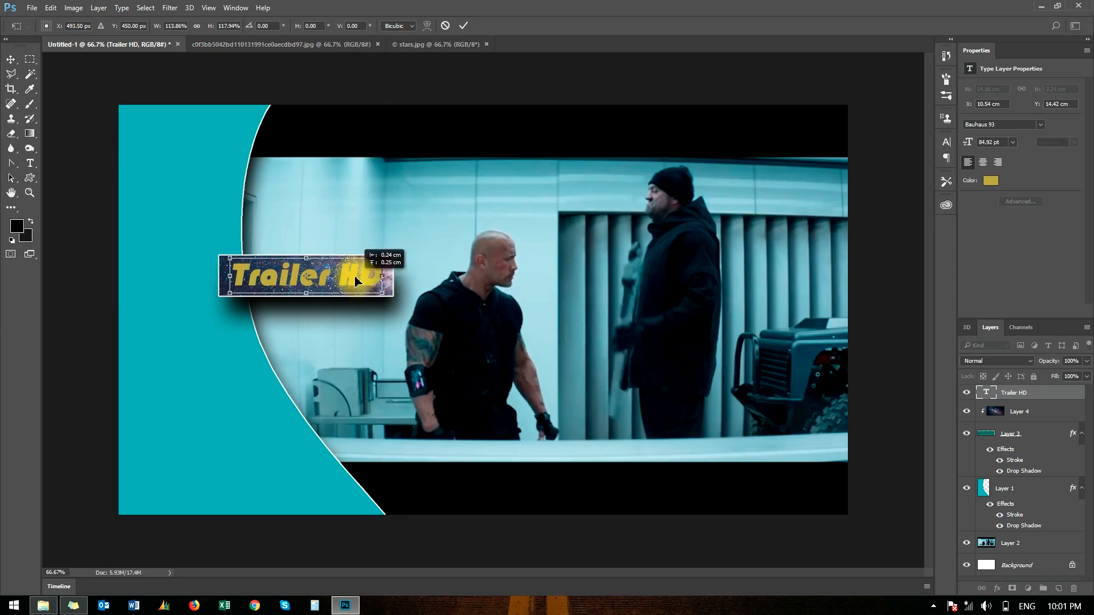
click(464, 27)
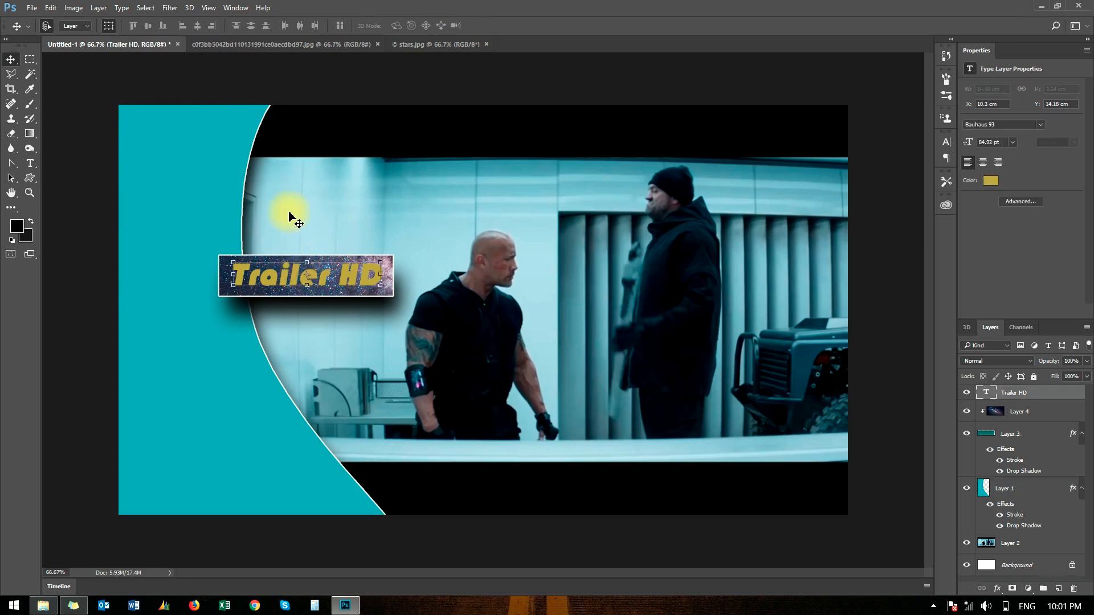
click(219, 44)
click(439, 44)
click(103, 45)
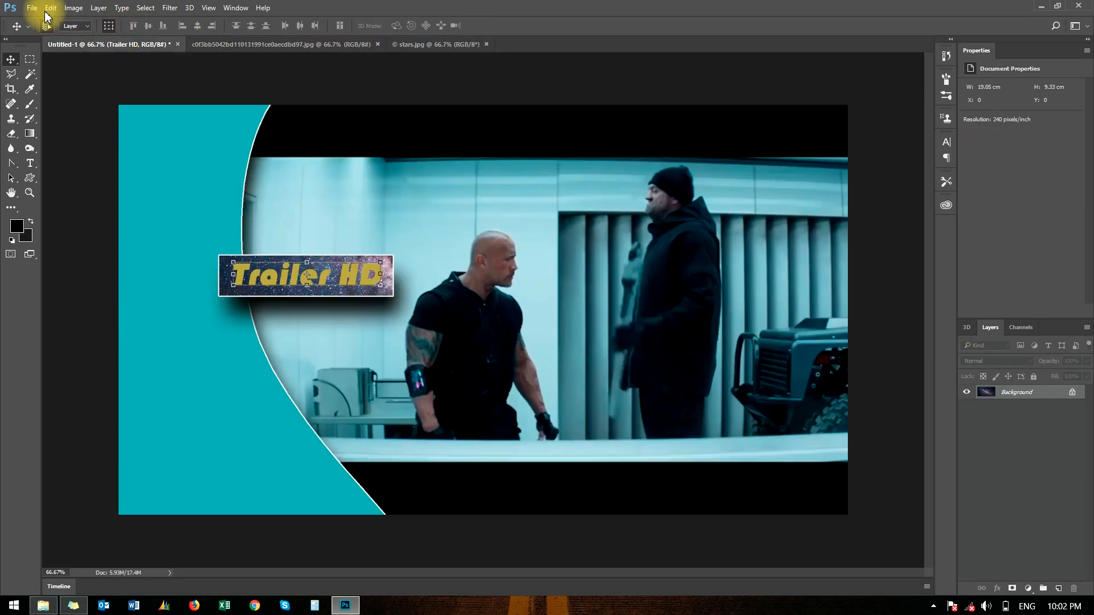
Open the colourful powder-burst image Background (26).jpg from the Backgrounds folder
click(32, 7)
click(48, 35)
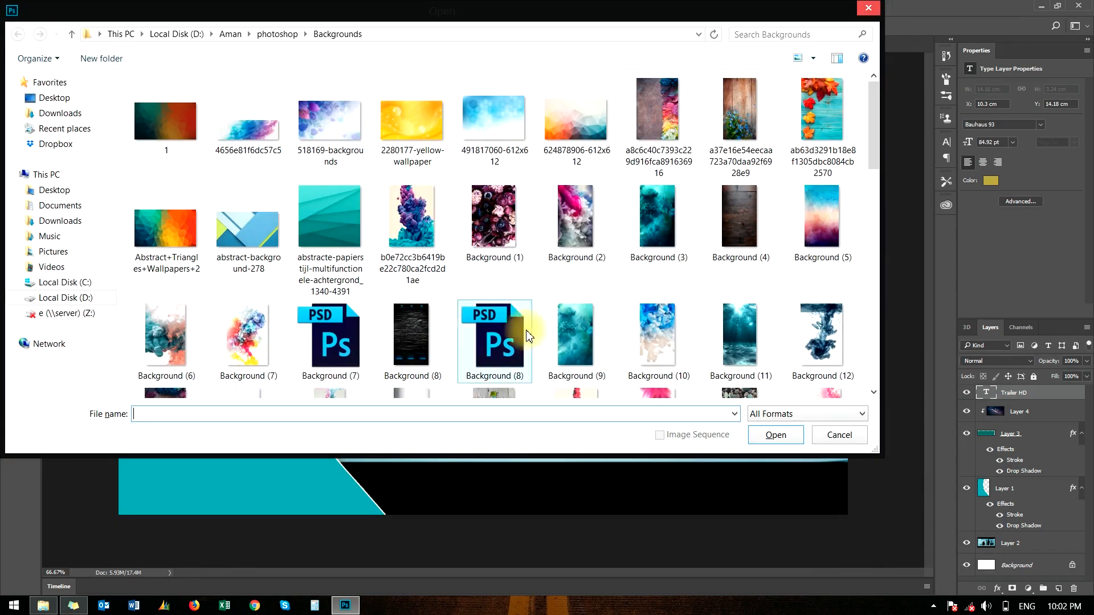
click(419, 345)
key(Down)
key(Right)
key(Right)
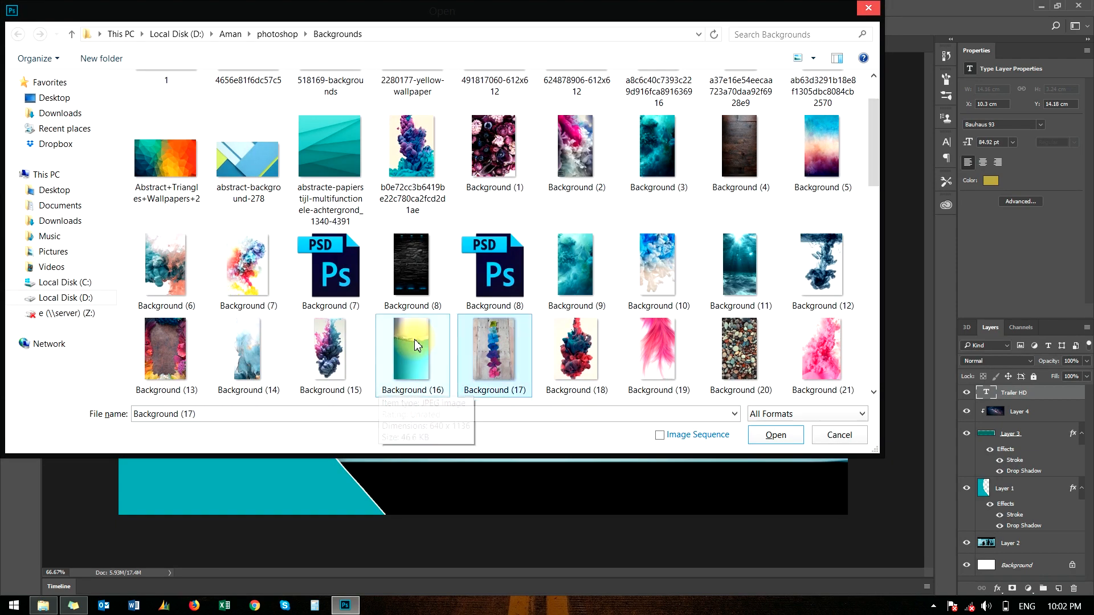
key(Down)
key(Left)
key(Return)
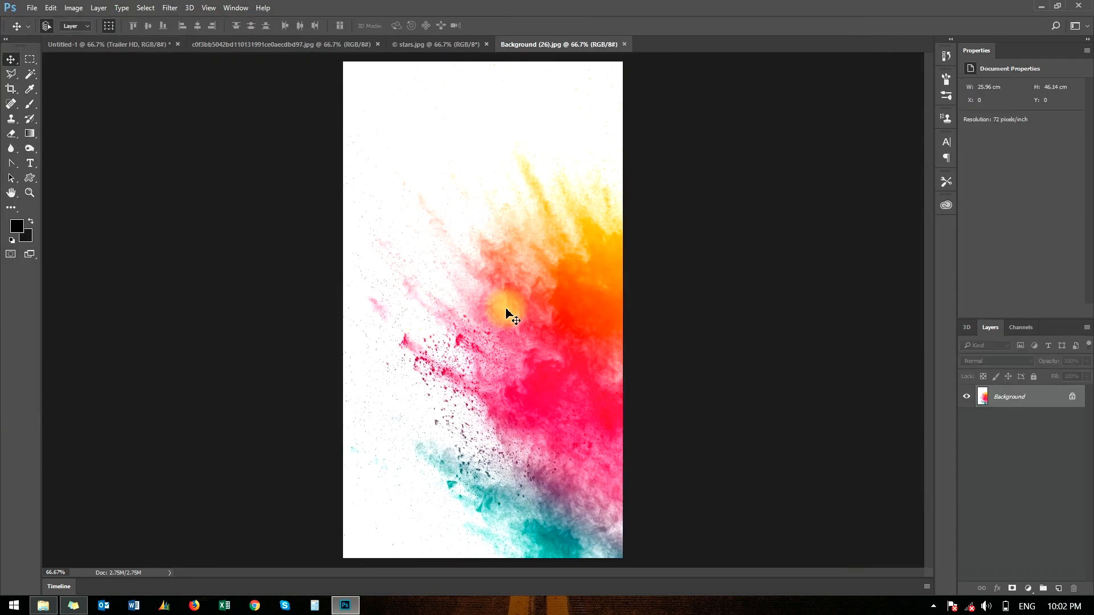
Copy the powder-burst image into the thumbnail, clip it to the "Trailer HD" text and adjust its position so its colours fill the letters
drag(111, 51, 332, 188)
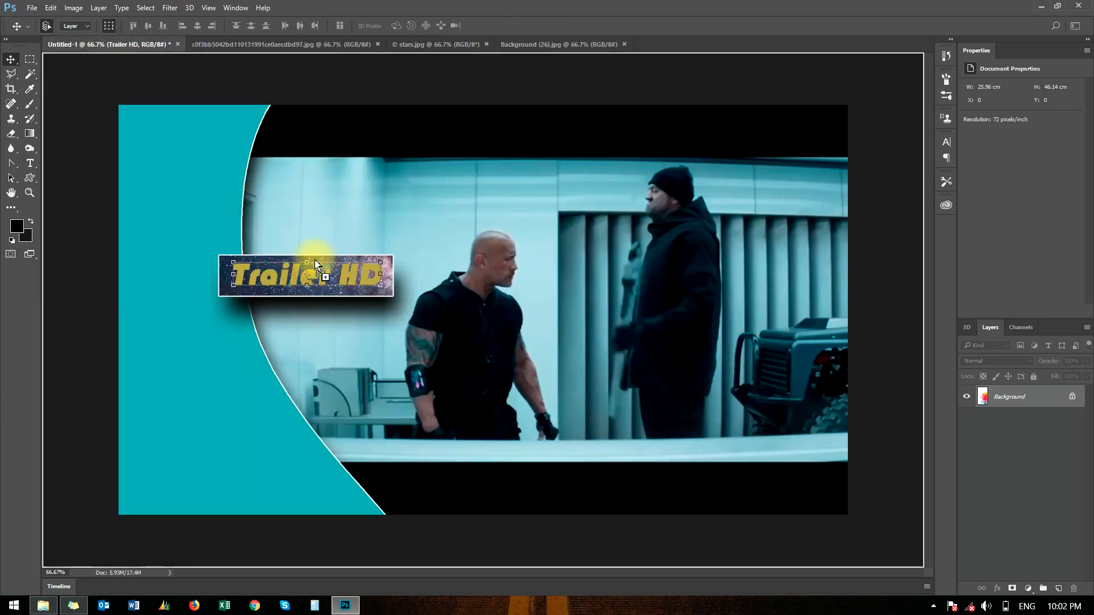
drag(316, 262, 313, 263)
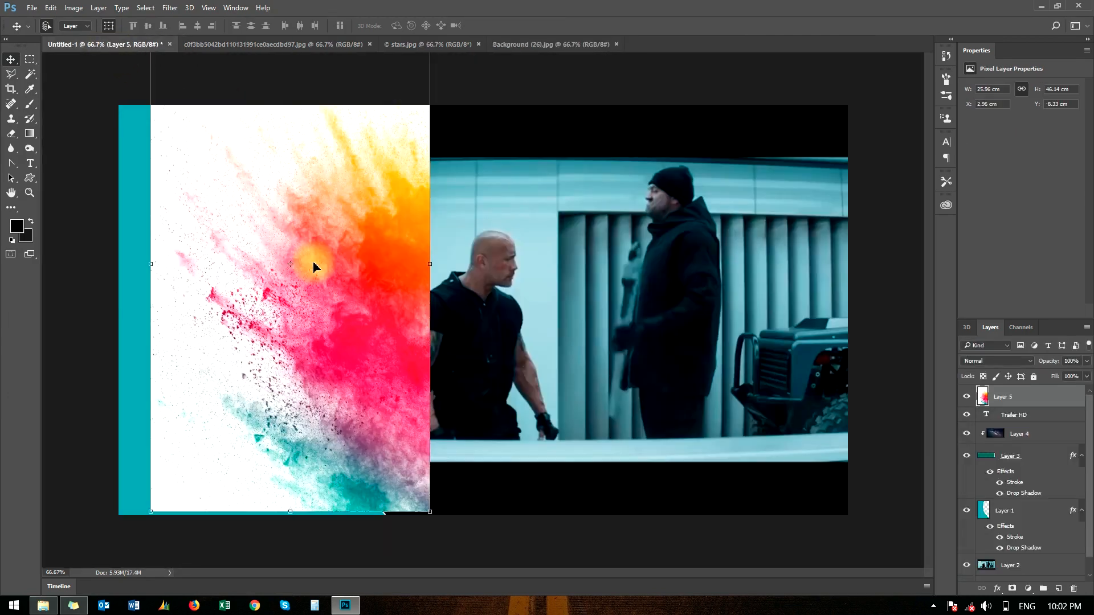
alt+click(1004, 406)
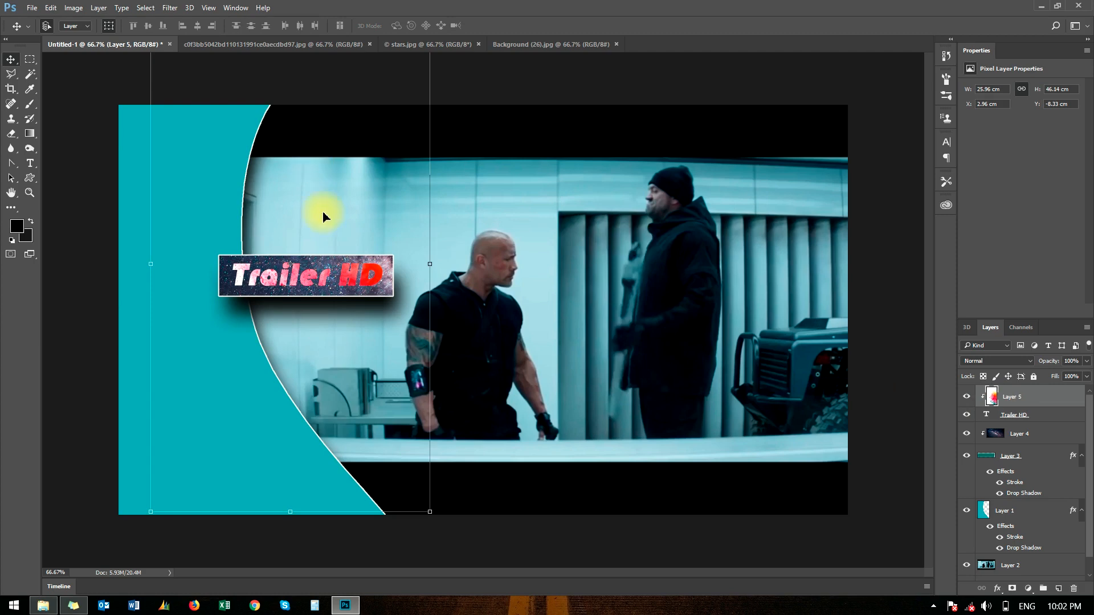
mouse_move(313, 283)
mouse_down()
mouse_move(350, 269)
mouse_move(306, 285)
mouse_up()
click(98, 7)
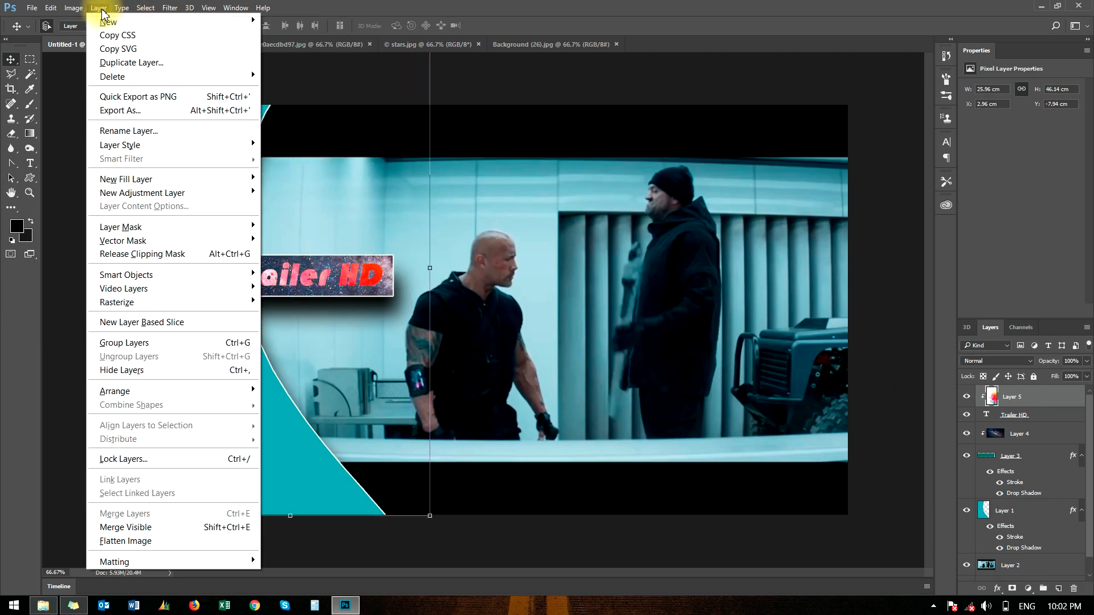
mouse_move(127, 149)
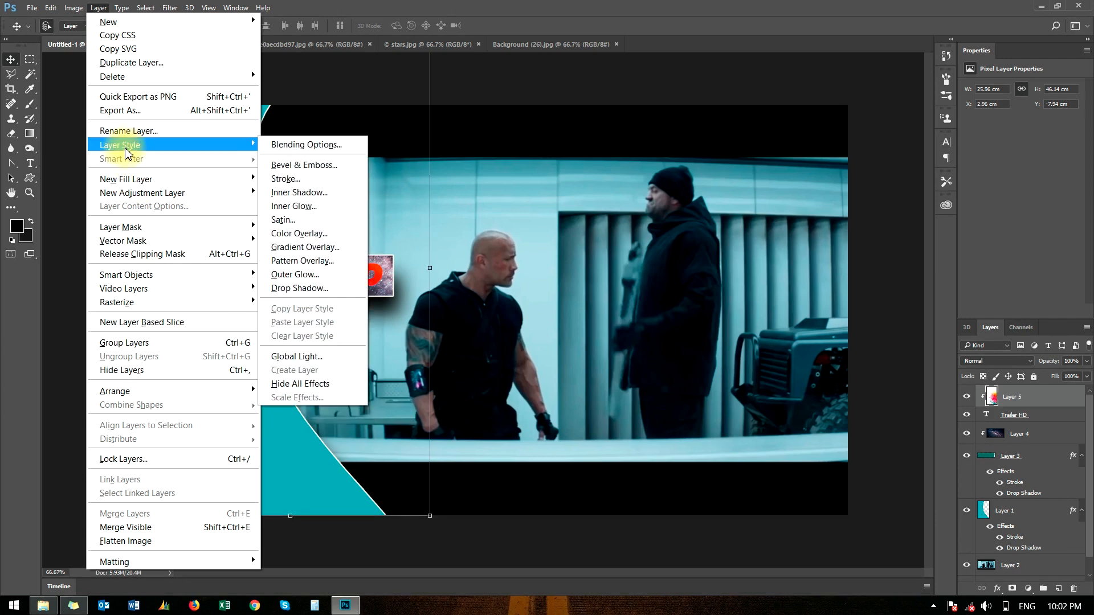
click(276, 145)
click(605, 204)
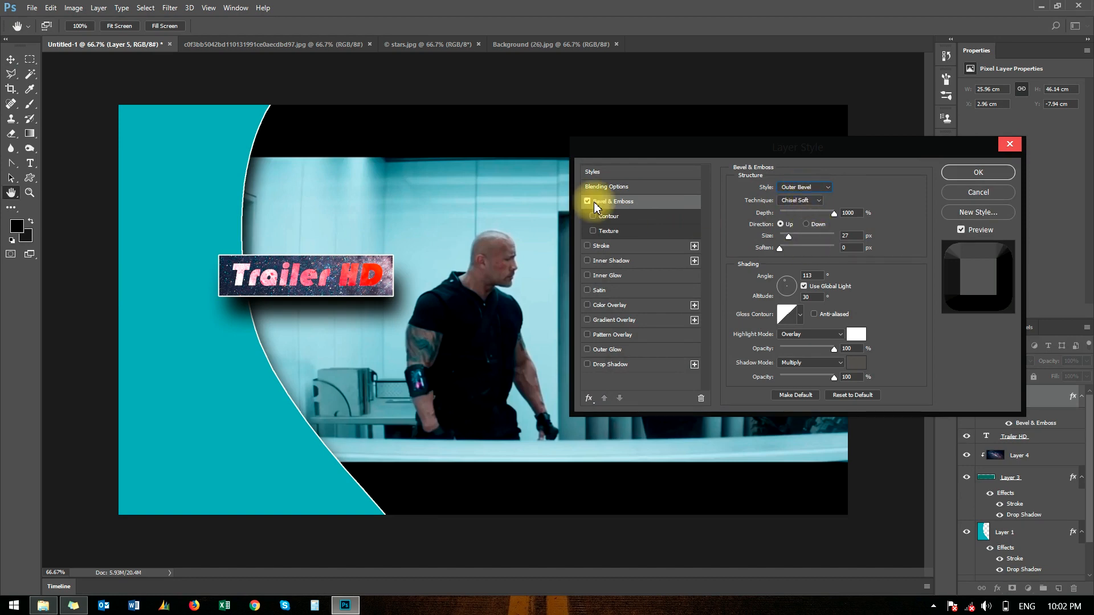
drag(741, 154, 528, 135)
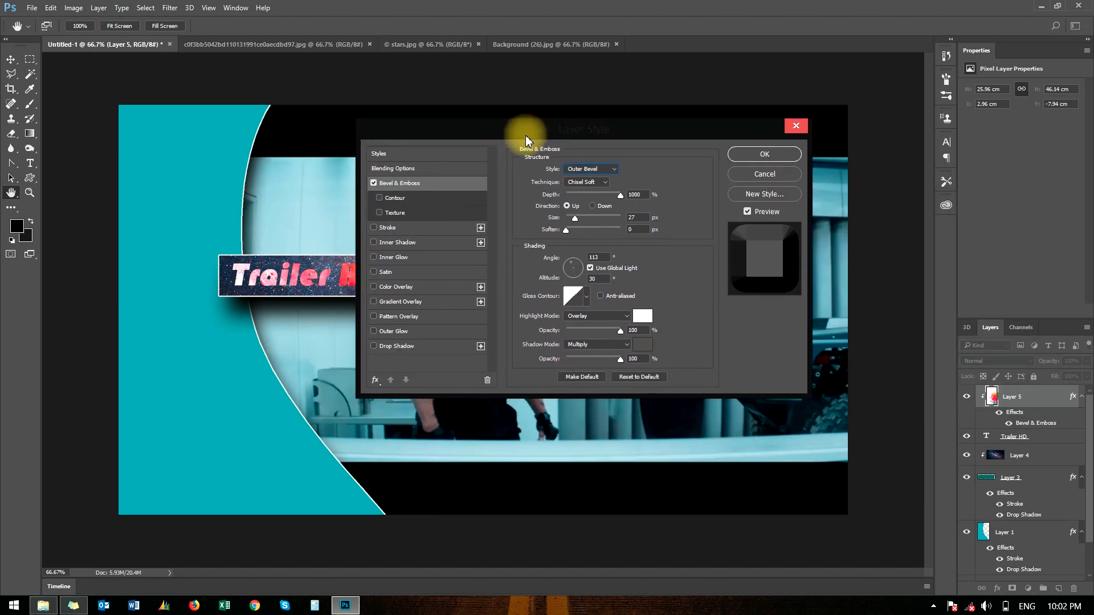
click(764, 171)
Give the "Trailer HD" text an Outer Bevel, Chisel Soft emboss with a slightly larger bevel size and a white stroke
click(1015, 417)
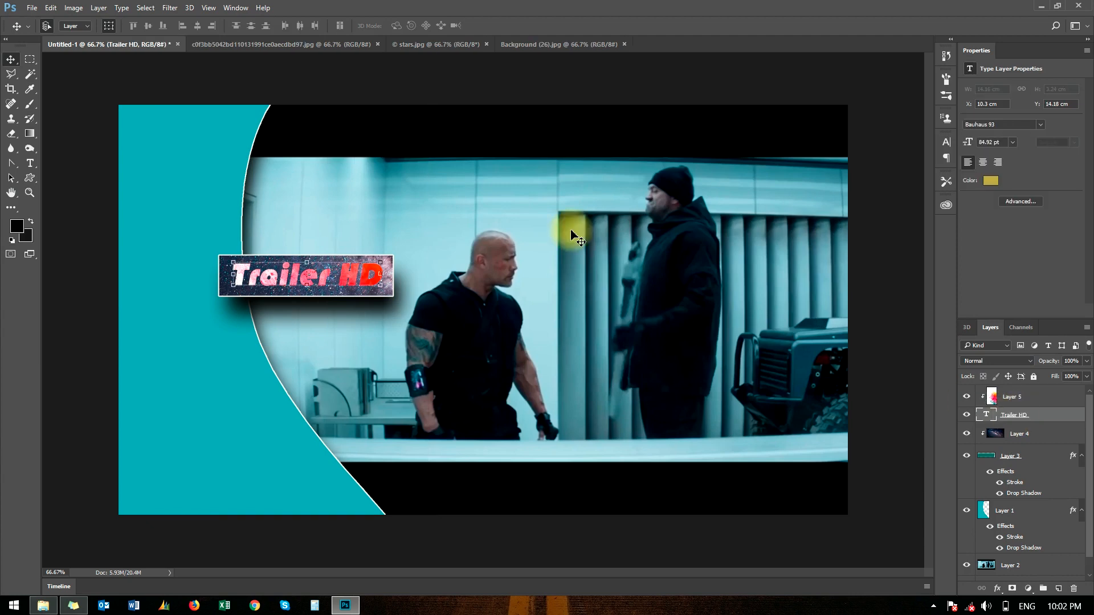
click(99, 7)
mouse_move(146, 145)
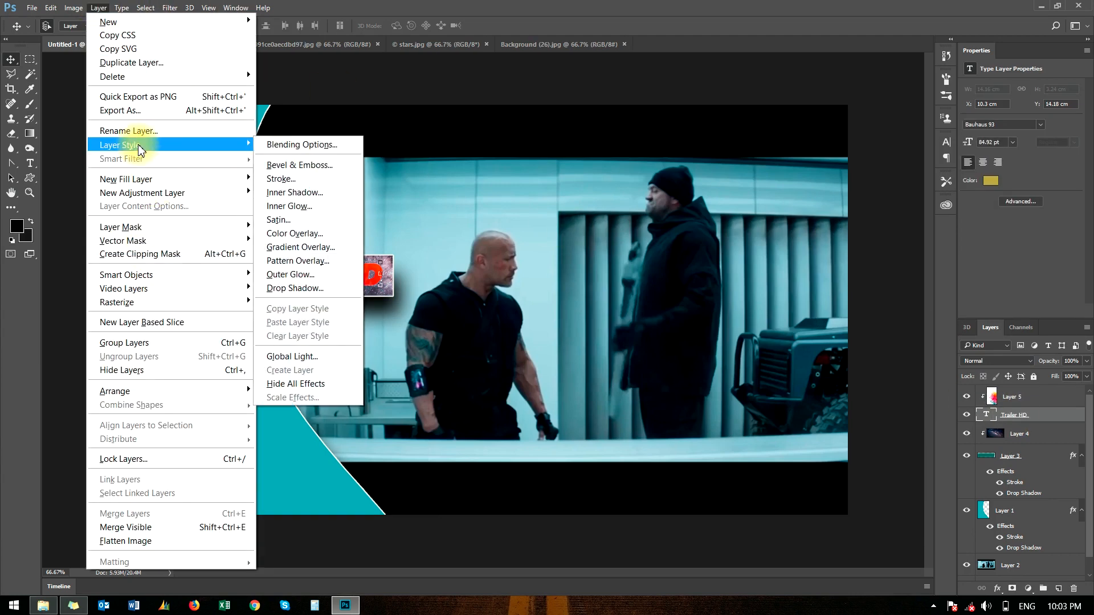
click(289, 152)
drag(415, 134, 532, 146)
click(501, 194)
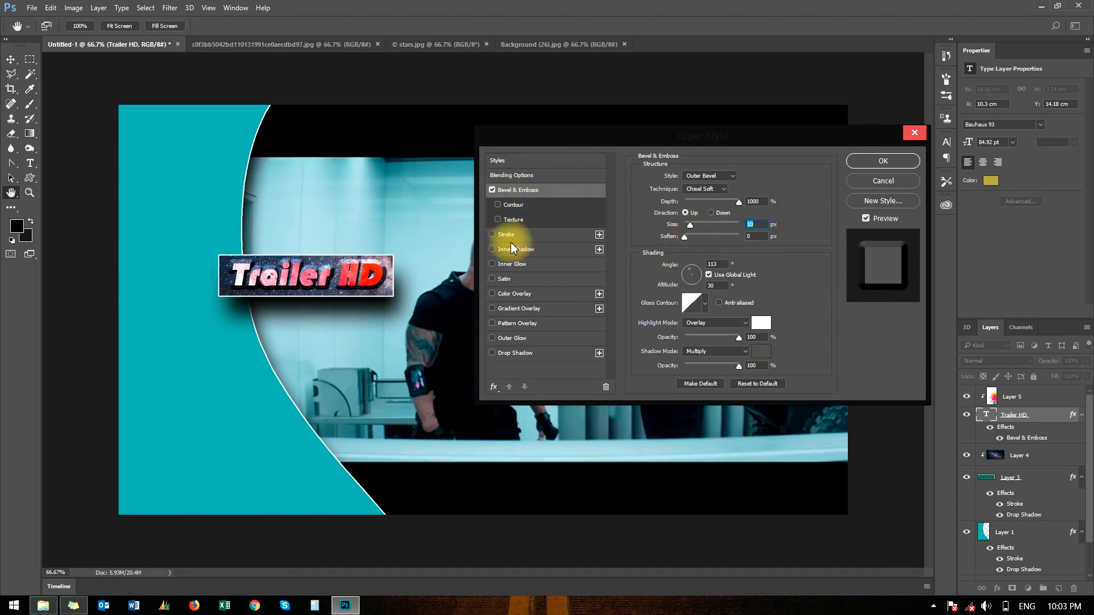
click(492, 236)
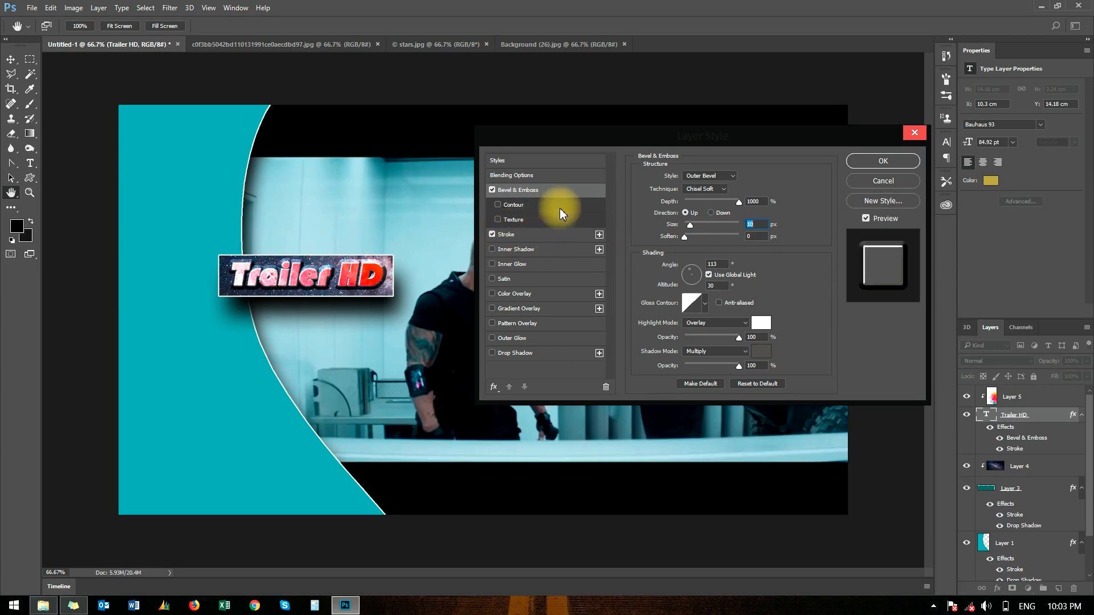
drag(691, 230, 692, 228)
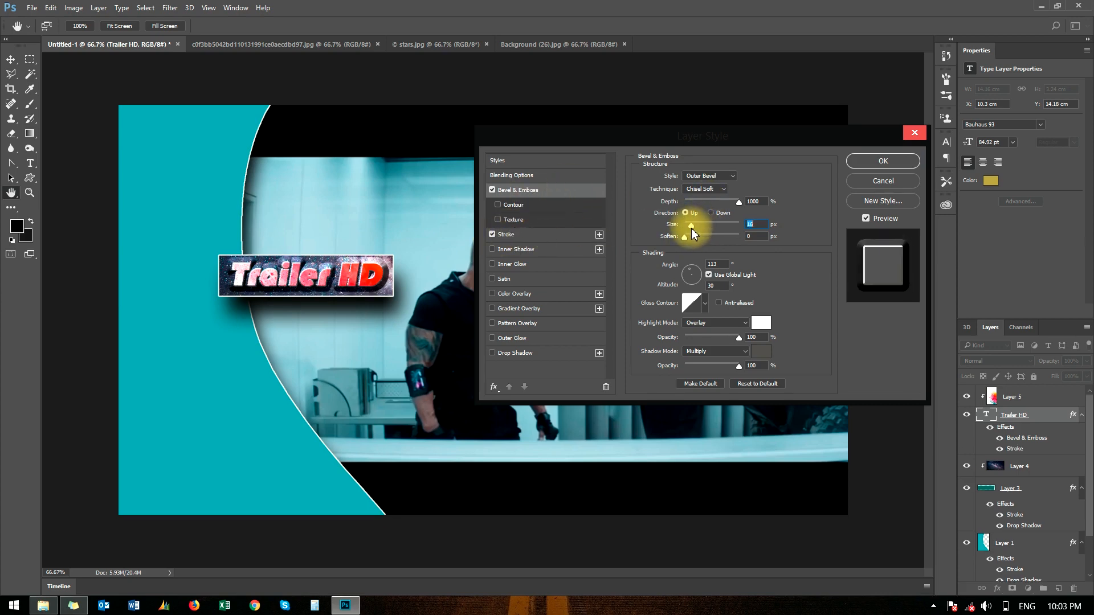
click(873, 160)
Add the horizontal title text "Fast & Furious Presents- Hobbs & Shaw - Official Trailer 2019" in gold 72 pt Bauhaus 93 on the lower teal area
key(v)
click(202, 172)
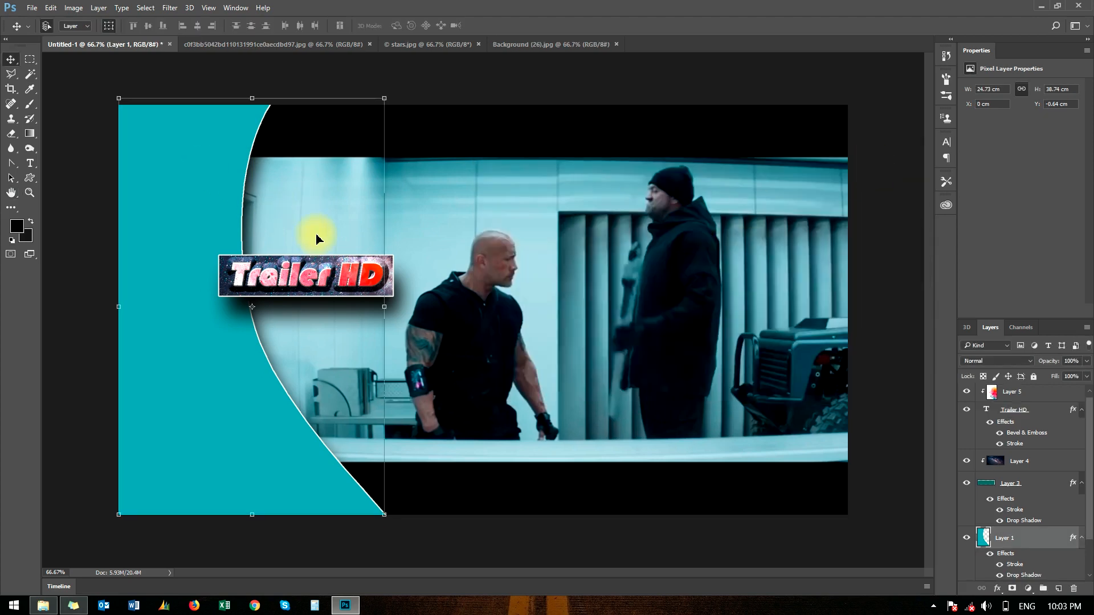
click(439, 110)
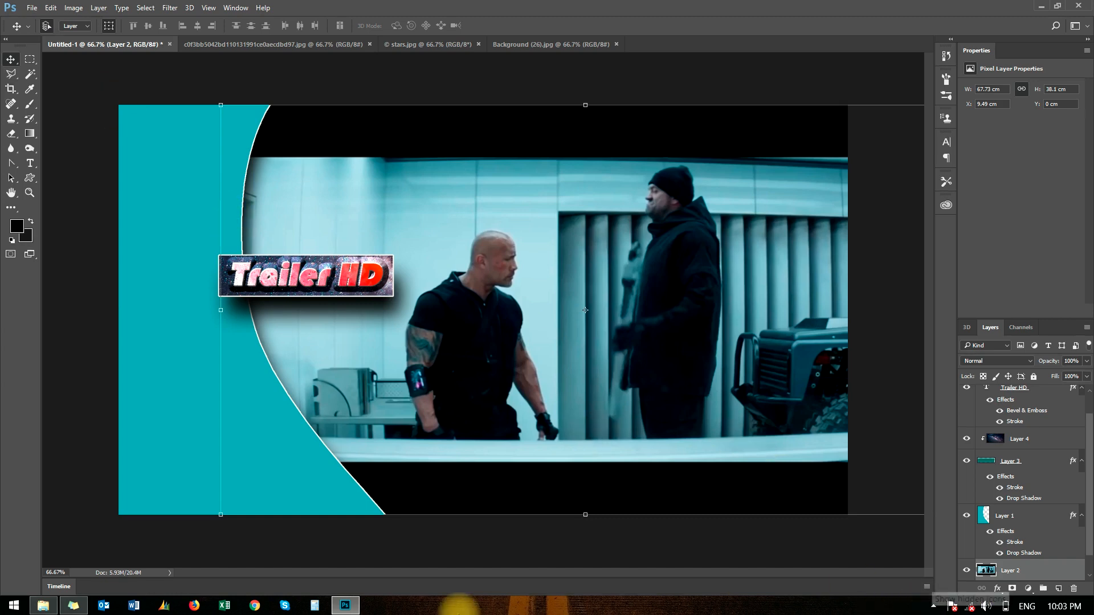
click(29, 163)
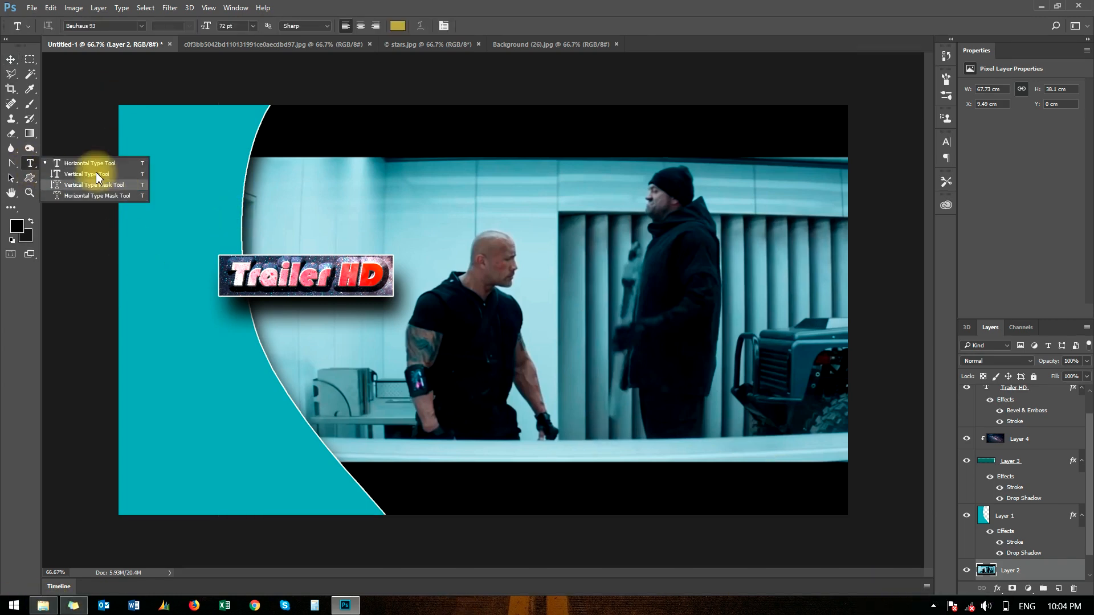
click(96, 164)
click(169, 367)
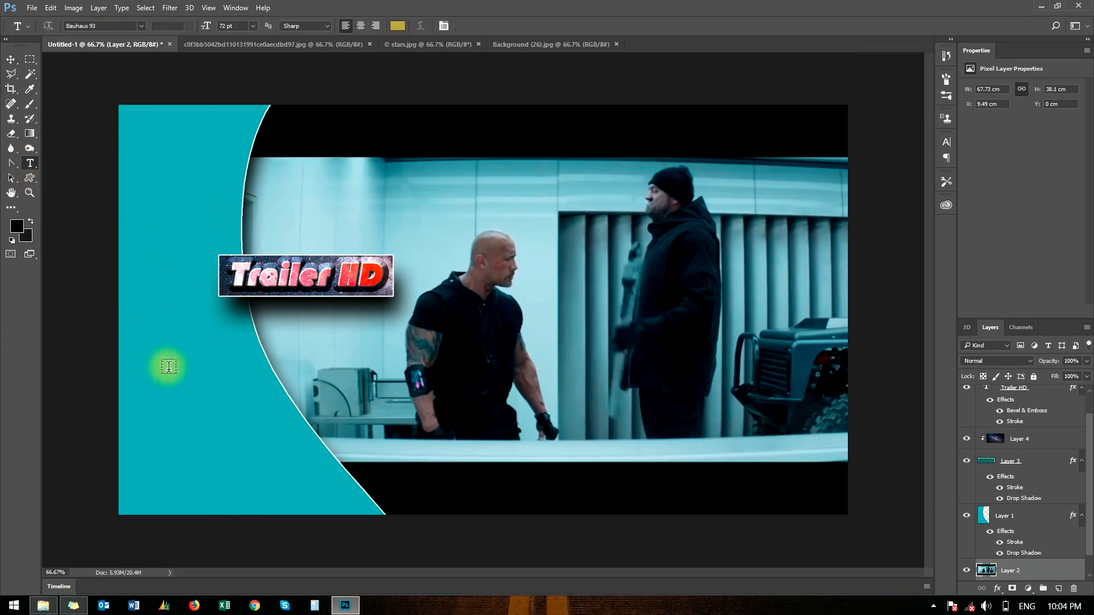
text(Fast & Furious Presents- Hobbs & Shaw - Official Trailer)
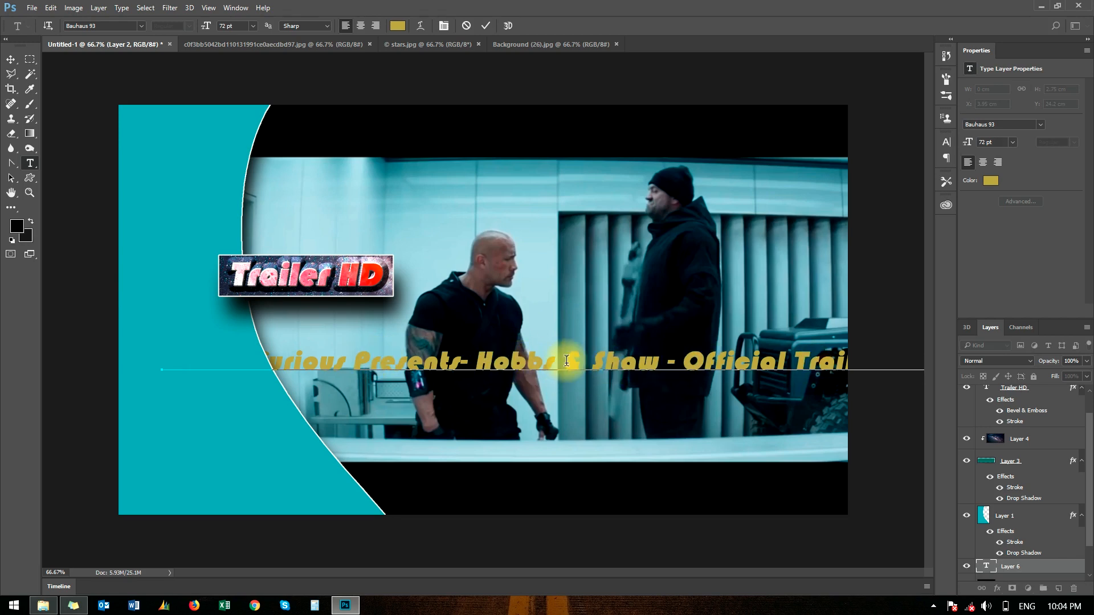
Cut the first title line back to "Fast & Furious Presents- Hobbs" and put the remaining text ending in 2019 on a second line
key(Return)
key(Delete)
key(Delete)
key(Delete)
key(Delete)
key(Delete)
key(Delete)
key(Delete)
key(Delete)
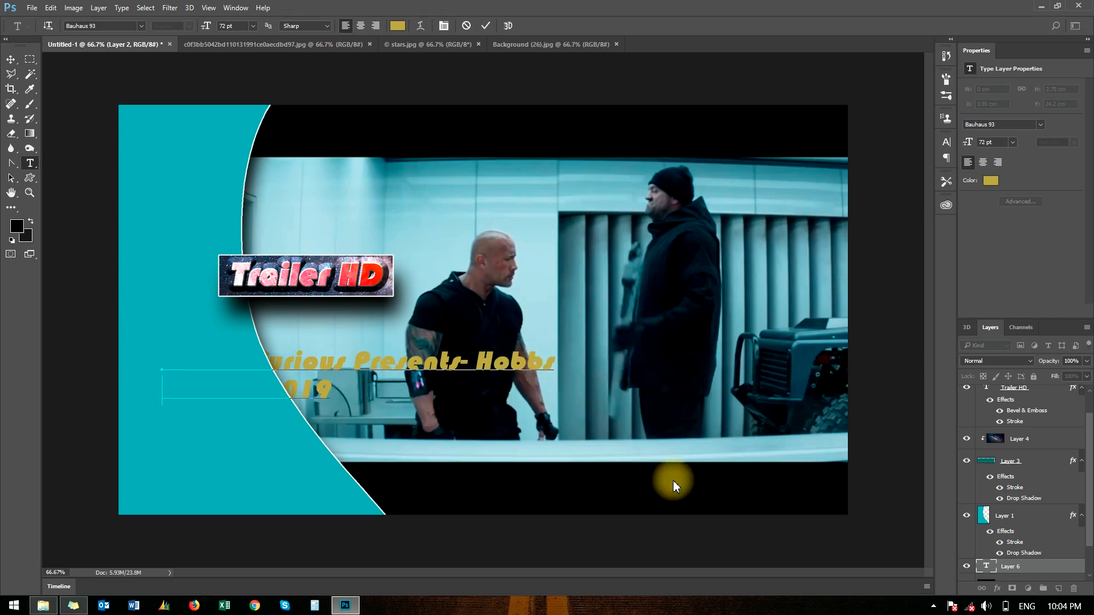
Move the movie title text layer to the top of the layer stack
click(1013, 388)
drag(1089, 453, 1087, 484)
drag(1017, 536, 1010, 392)
Delete the leftover letters before 2019 and break the title so "Presents- Hobbs" starts on its own line
click(166, 392)
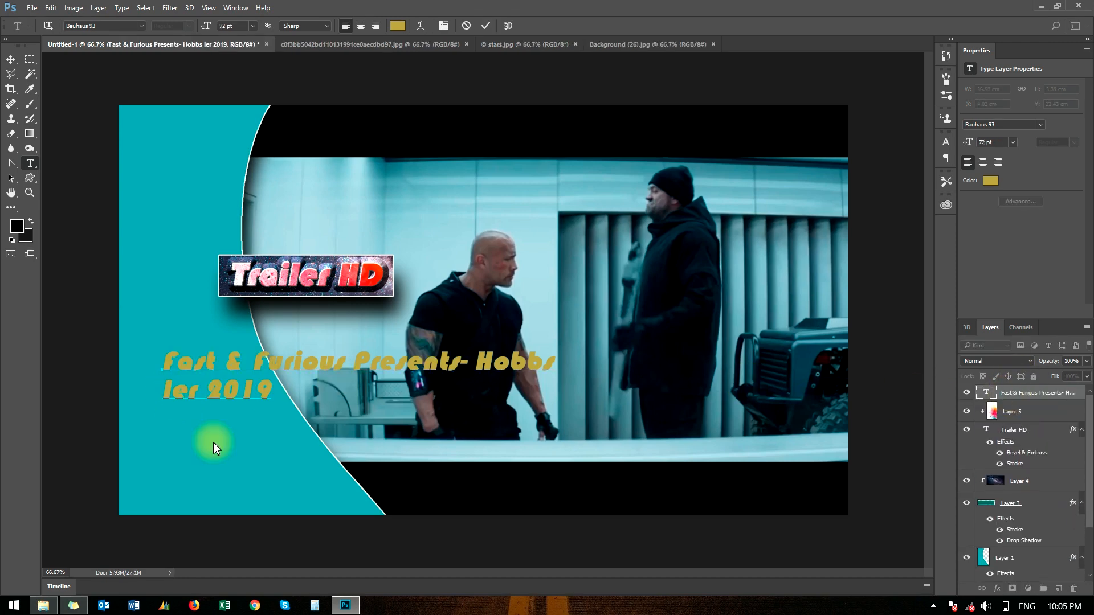
key(Delete)
key(Delete)
key(Delete)
key(Delete)
click(352, 364)
key(Return)
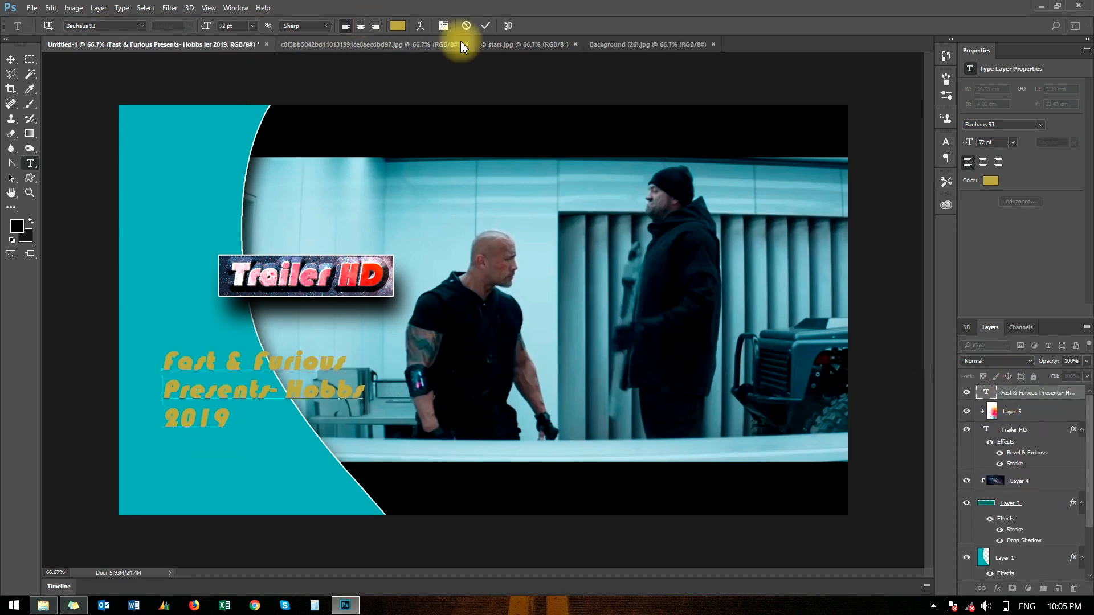
click(485, 26)
Move the title further down and left on the teal shape and break "Furious" onto its own line
click(11, 59)
drag(221, 362, 187, 412)
click(31, 162)
click(219, 413)
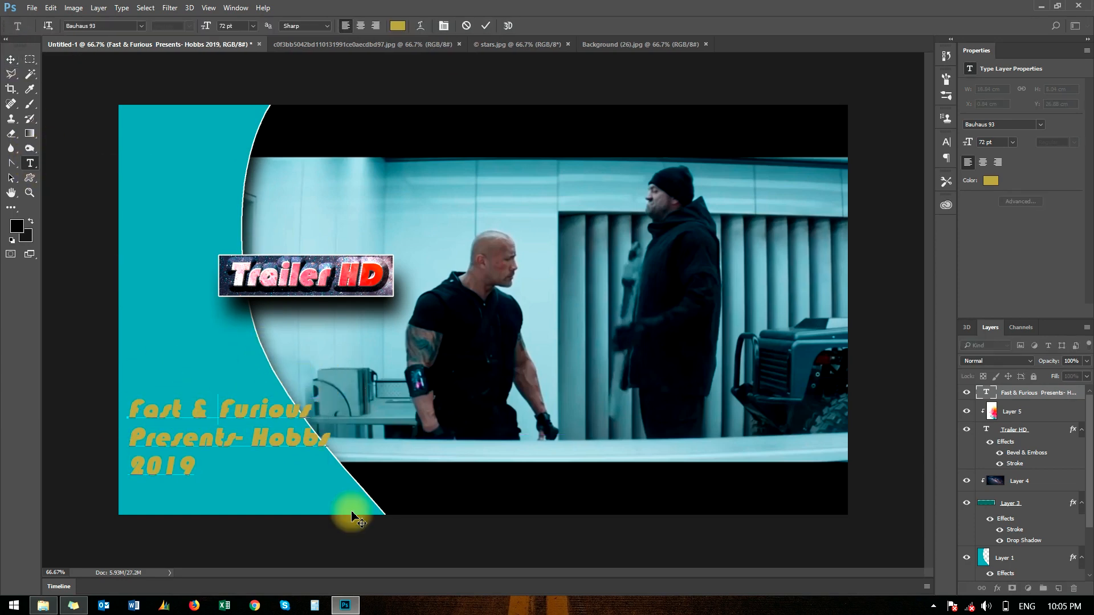
key(Return)
key(ctrl+Return)
key(v)
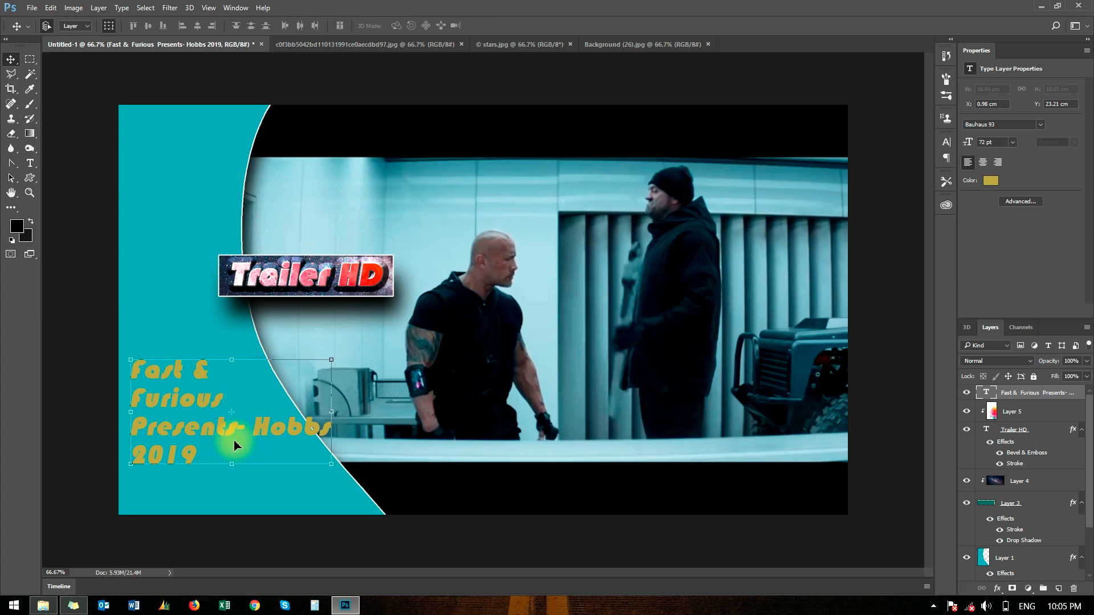
Remove the hyphen, put "Hobbs" on its own line, and enlarge the title to about 87 pt within the lower teal area
click(30, 163)
click(236, 426)
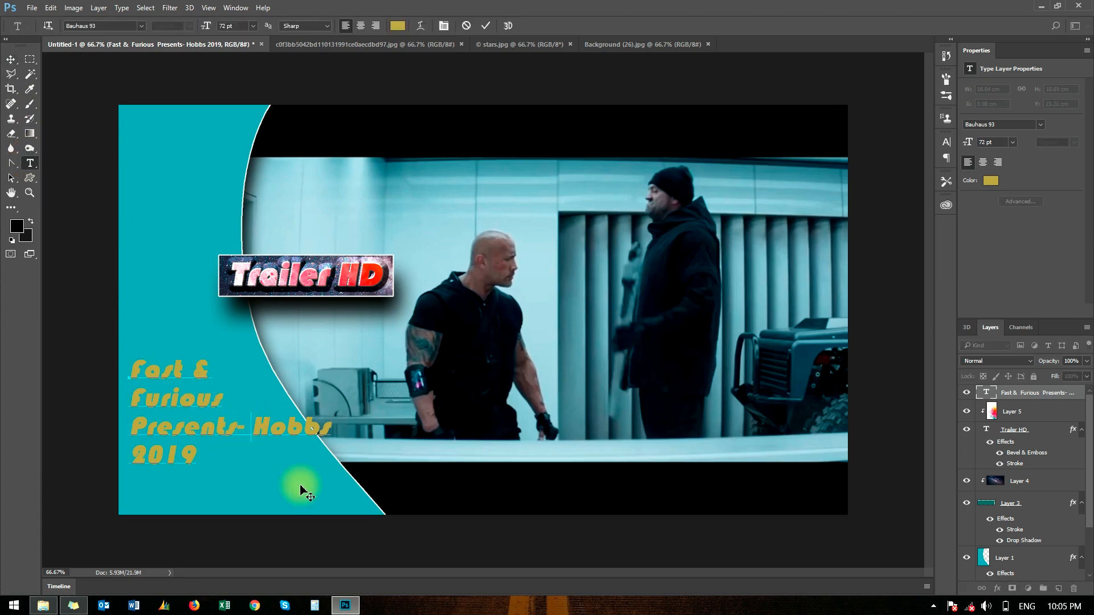
click(12, 61)
drag(178, 401, 189, 378)
drag(249, 474, 271, 505)
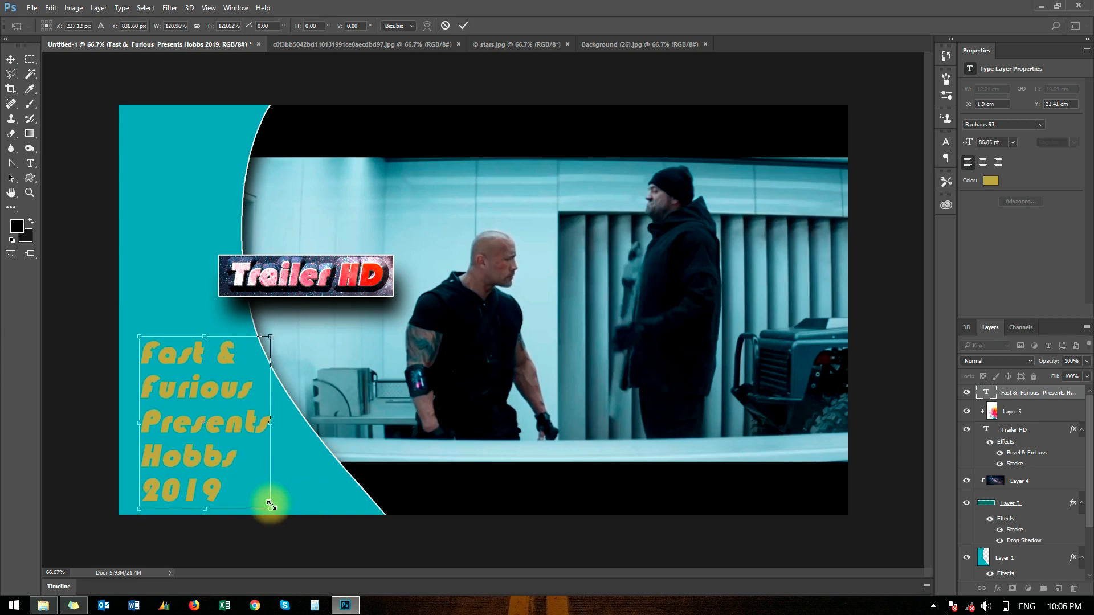
Change the title text colour to white and nudge the title slightly into place
click(991, 182)
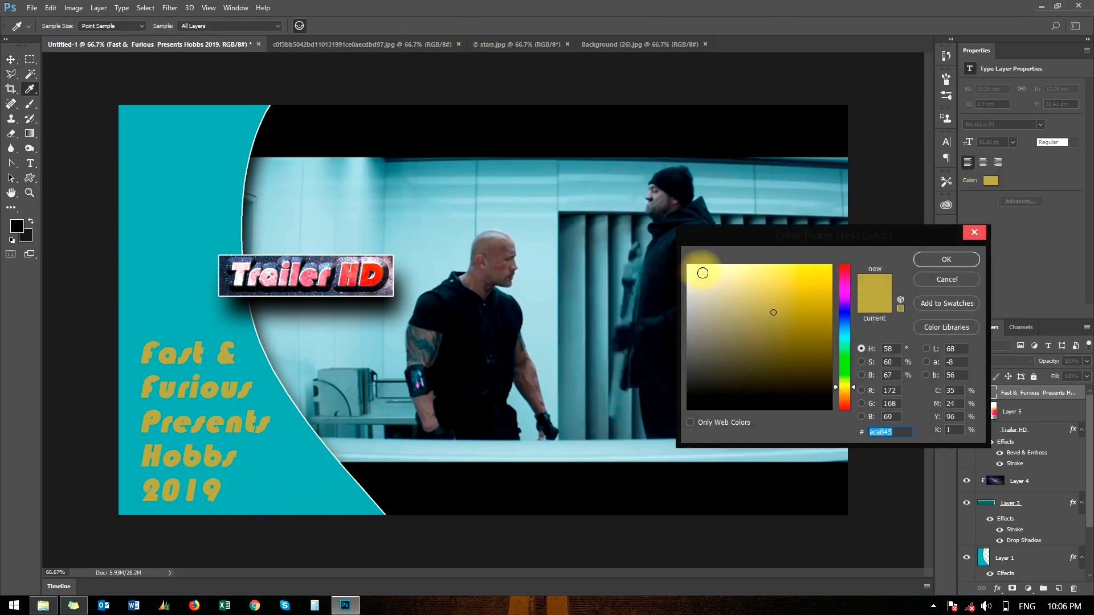
click(692, 263)
click(960, 255)
drag(205, 389, 206, 390)
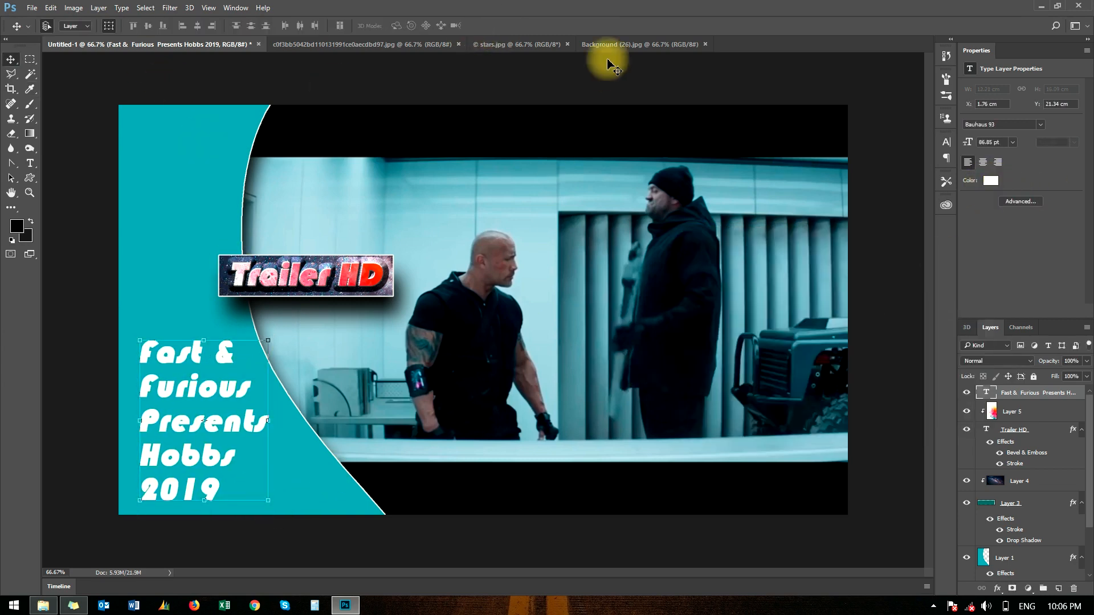
Copy the powder-burst image from Background (26).jpg over the title and clip it to the title text
click(613, 45)
drag(485, 263, 211, 395)
alt+click(1017, 412)
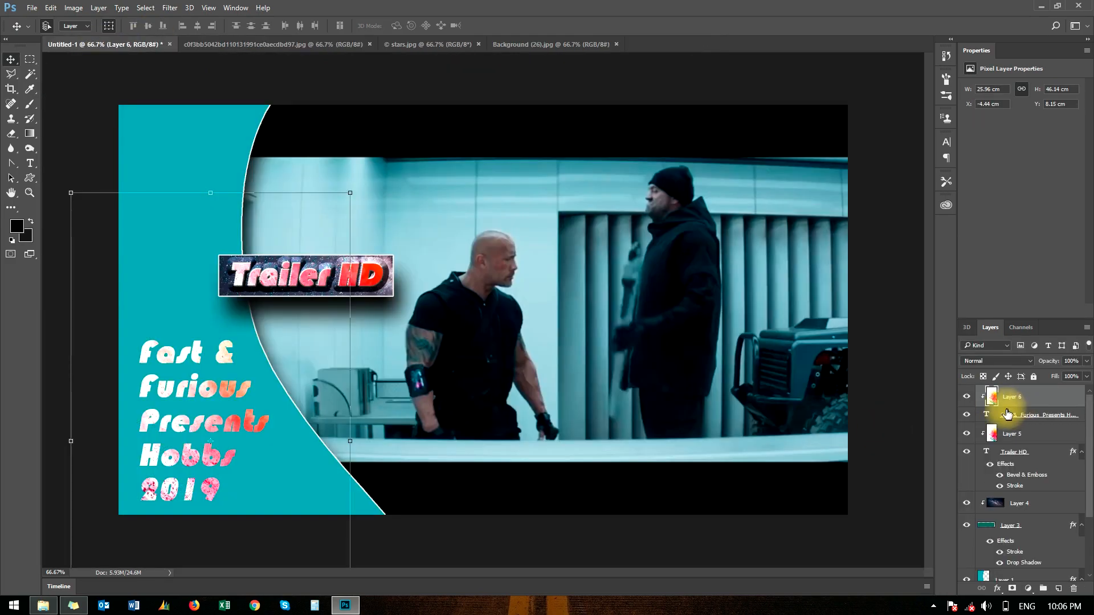
Apply an Outer Bevel, Chisel Soft Bevel & Emboss to the movie title text and fine-tune its size
click(1017, 420)
click(99, 8)
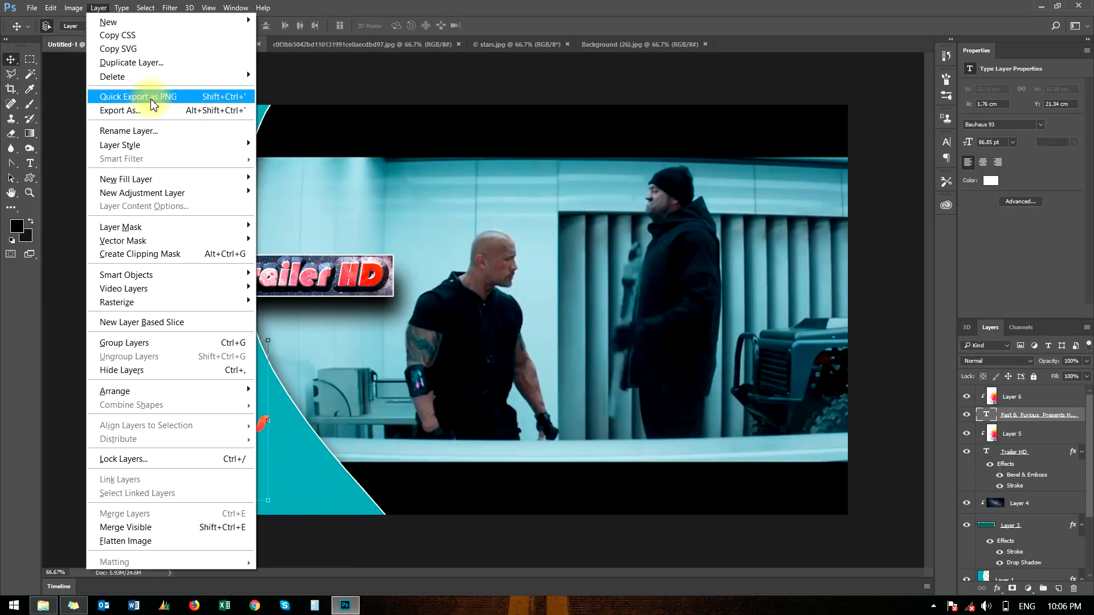
mouse_move(171, 144)
click(295, 153)
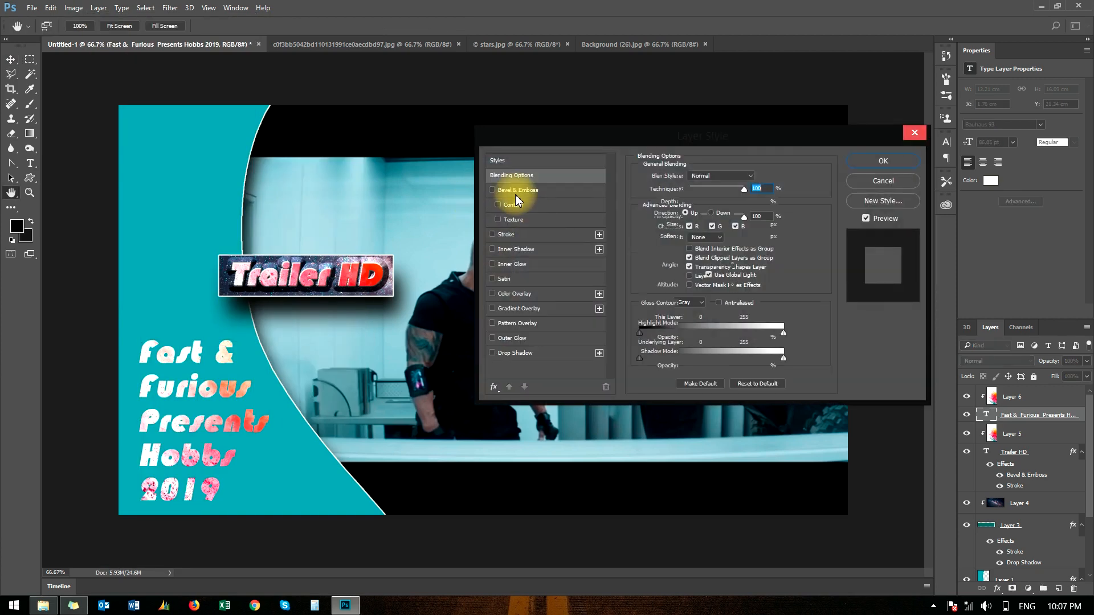
click(515, 190)
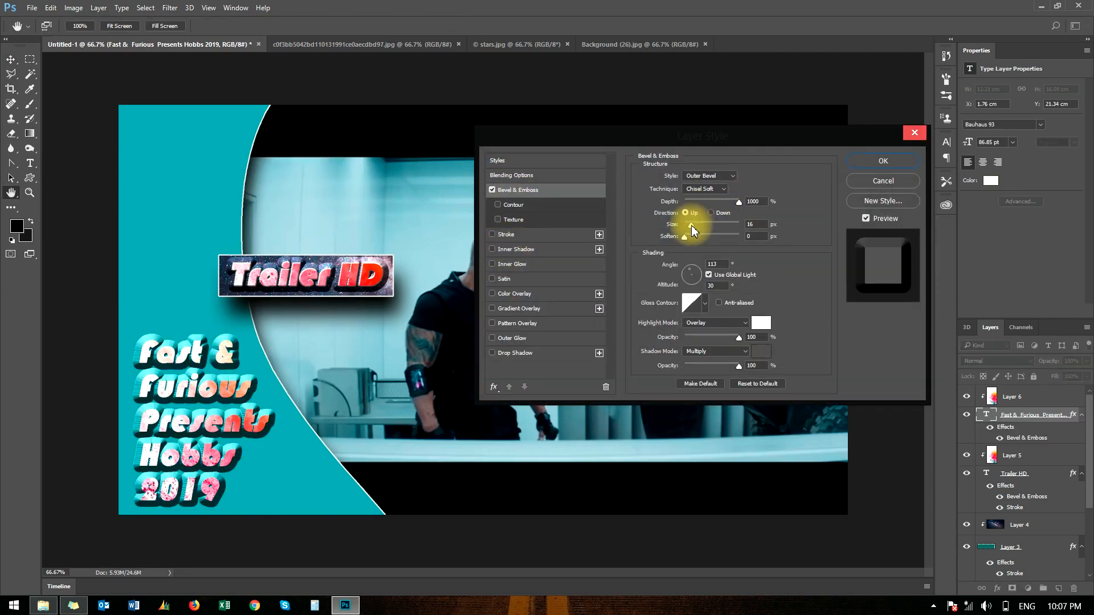
drag(692, 226, 691, 226)
Add a 3 px outside stroke in a near-black colour to the movie title text
click(501, 234)
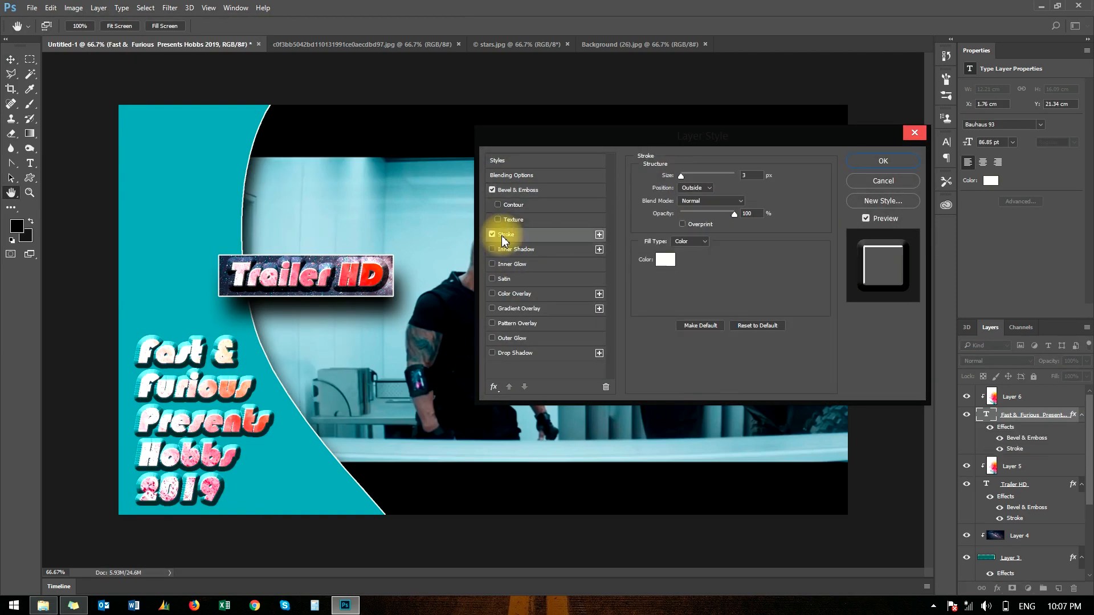
click(665, 260)
mouse_move(801, 289)
mouse_down()
mouse_move(764, 384)
mouse_move(702, 380)
mouse_up()
click(945, 261)
click(883, 162)
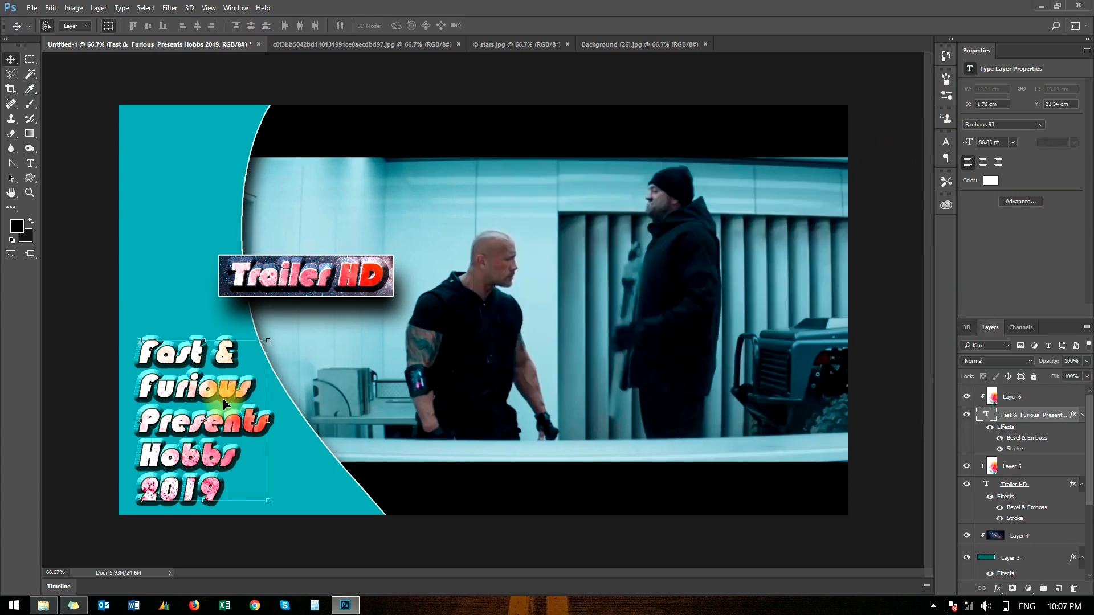
Scale the movie title text up slightly towards the upper left of the teal area
key(ctrl+t)
mouse_move(139, 337)
mouse_down()
mouse_move(121, 306)
mouse_move(130, 323)
mouse_up()
click(463, 25)
Select the teal shape's layer and browse drive D to the Final Logo folder for an image to open
click(196, 203)
click(32, 8)
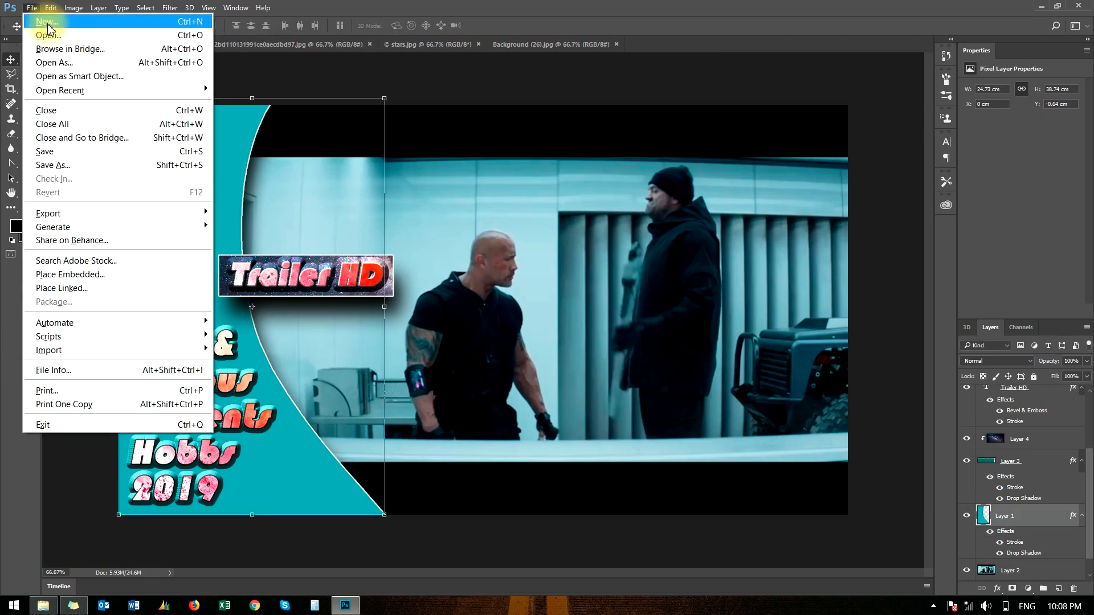
click(39, 30)
click(231, 34)
click(281, 309)
key(Right)
key(Right)
key(Right)
key(Right)
key(Right)
key(Right)
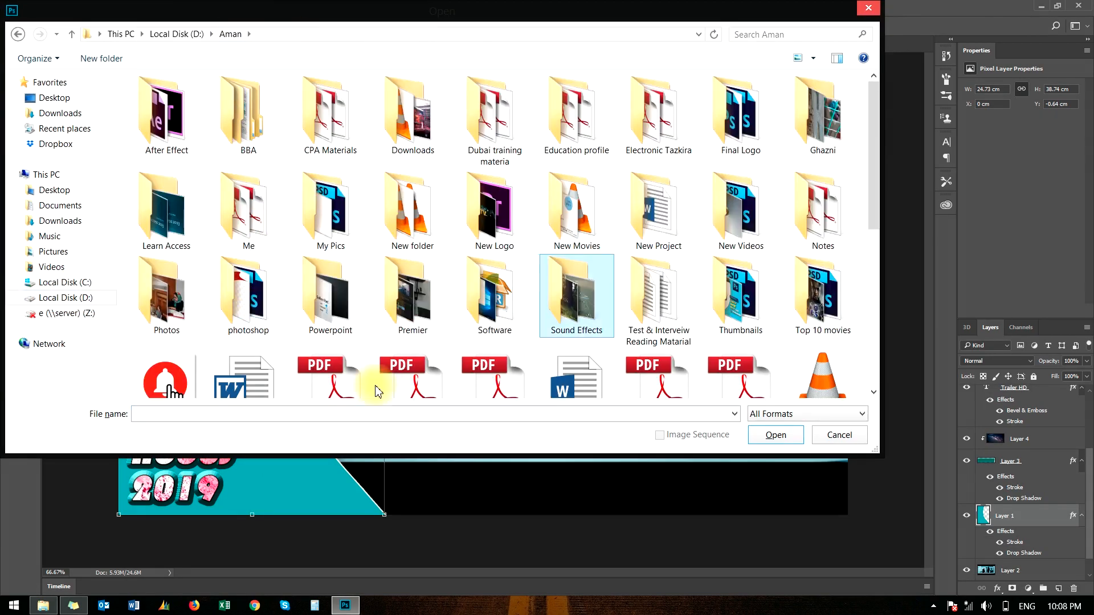
key(Up)
key(Up)
key(Return)
Show the folder's files as tiles and open the image Logo 3lham for youtube
key(Down)
click(838, 62)
click(837, 61)
click(797, 60)
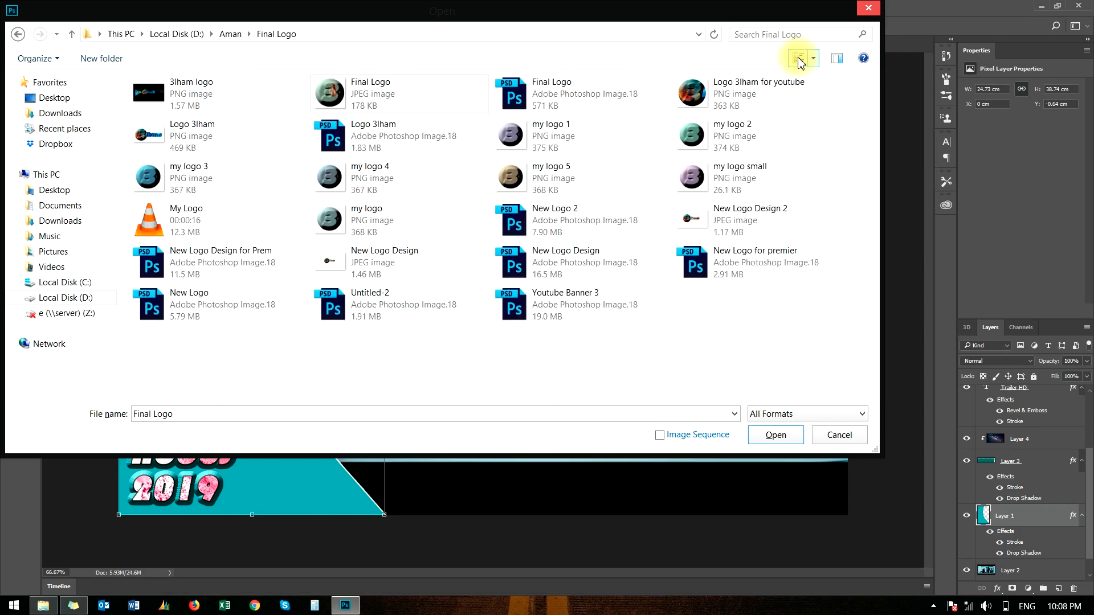
double_click(690, 92)
Copy the round logo into the thumbnail and scale it to about 6.8 cm wide in the upper teal area
drag(517, 303, 232, 173)
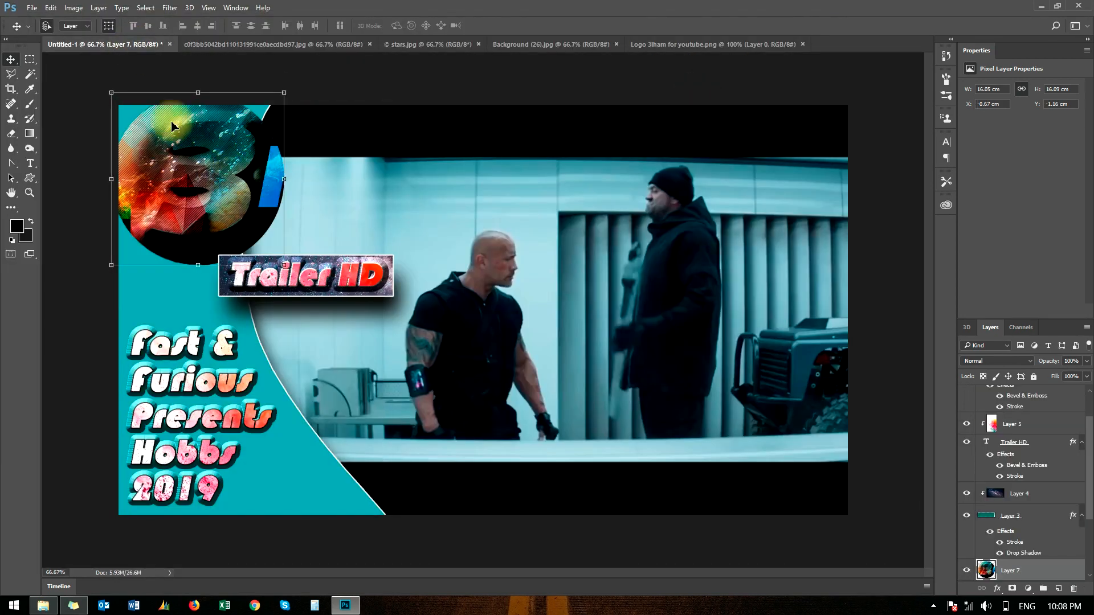
drag(112, 92, 178, 161)
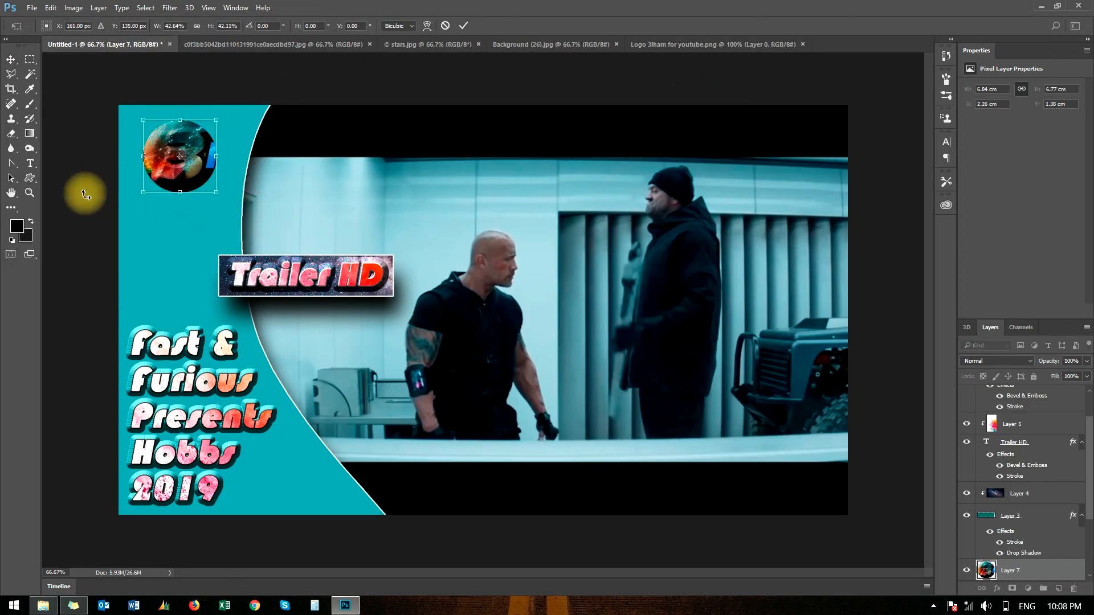
click(463, 25)
click(379, 114)
click(188, 165)
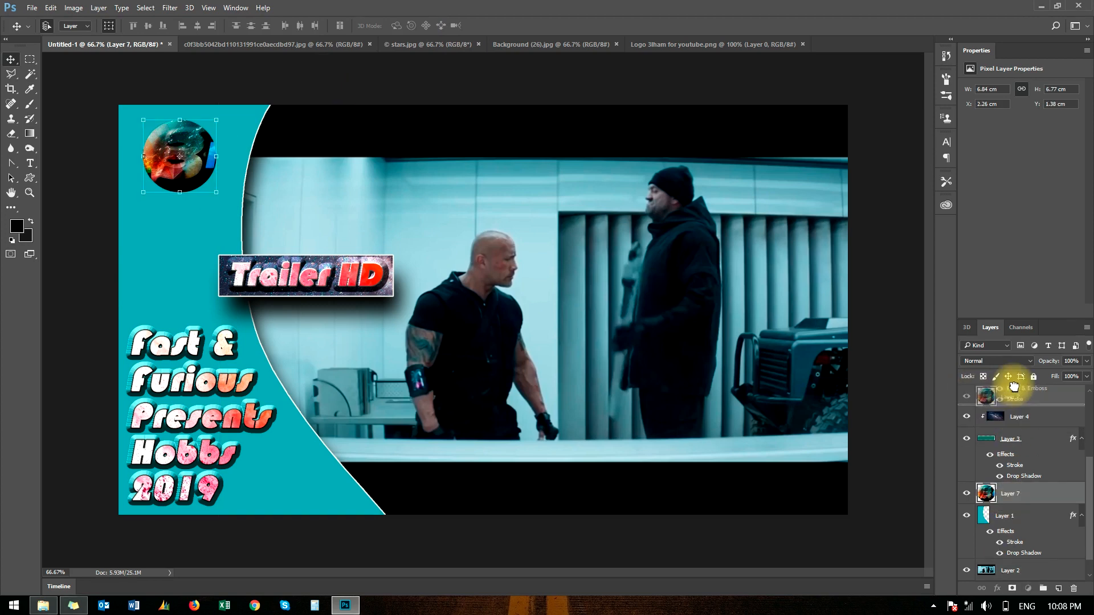
Duplicate the round logo's layer and move the copy directly beneath the original logo in the teal area
scroll(1014, 387, down, 1)
right_click(1011, 480)
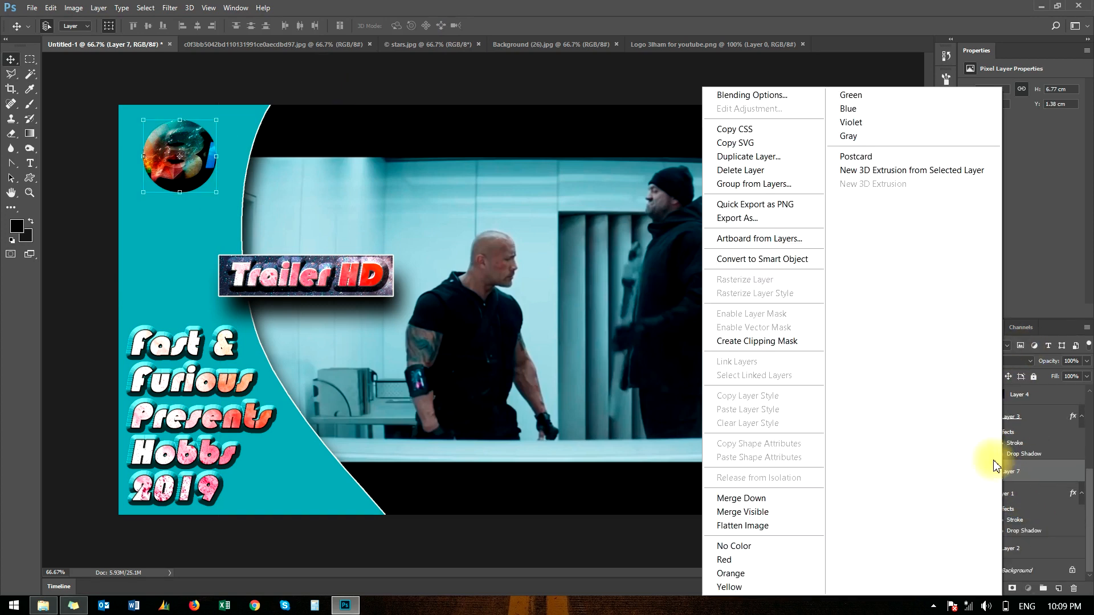
click(746, 161)
click(385, 87)
drag(188, 159, 188, 232)
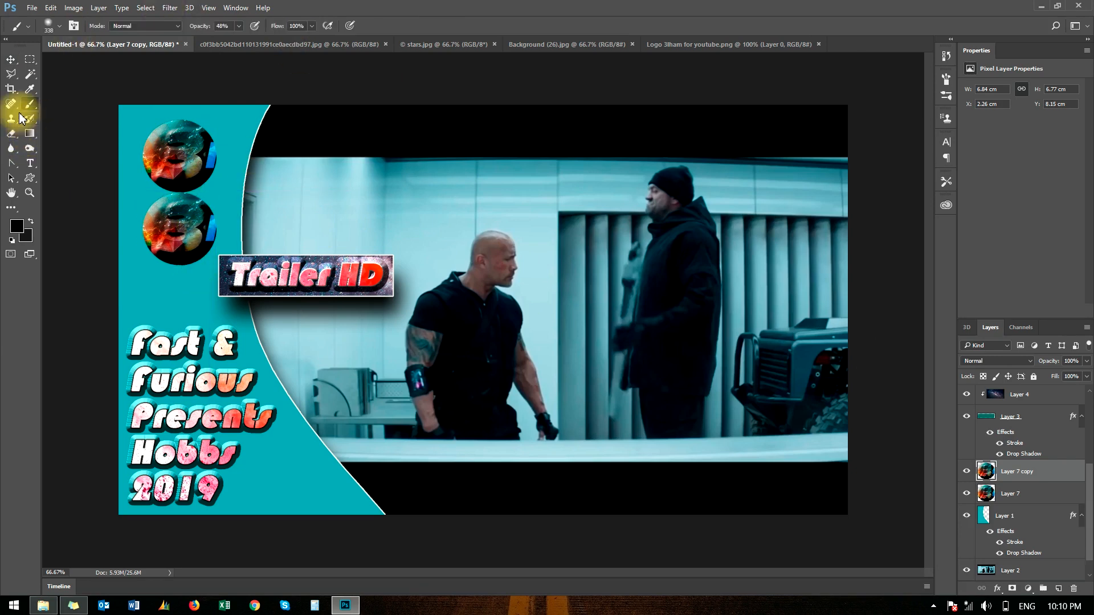
Fade the lower logo copy into a reflection using the Eraser with a soft 354 px brush at 13% opacity, and deselect the layer
right_click(11, 133)
click(69, 128)
click(52, 26)
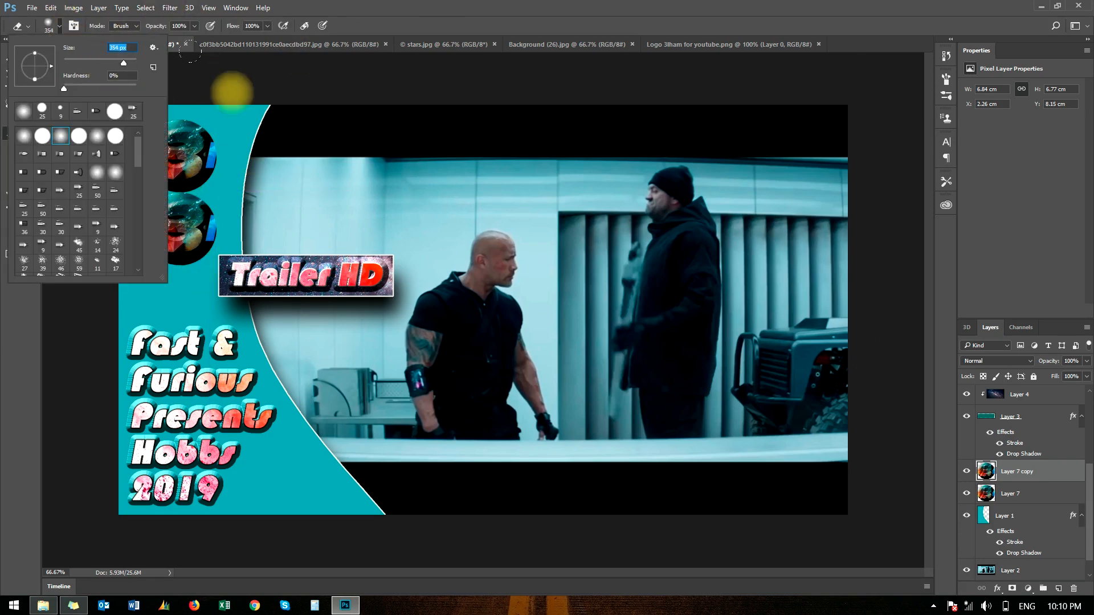
click(193, 27)
drag(195, 40, 150, 41)
click(429, 369)
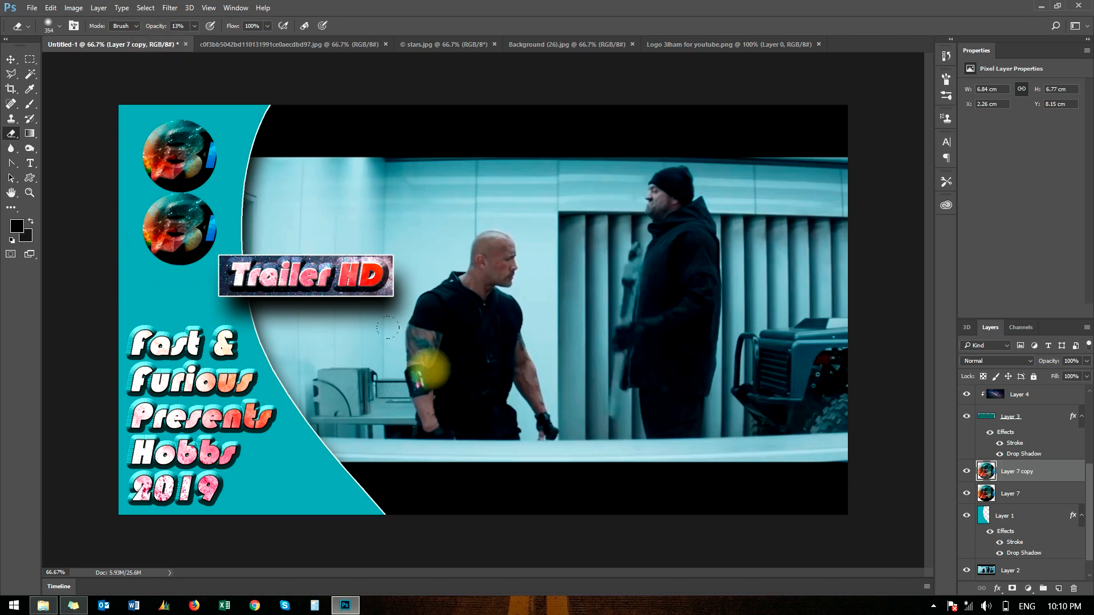
mouse_move(205, 249)
mouse_down()
mouse_move(140, 238)
mouse_move(171, 228)
mouse_move(205, 245)
mouse_up()
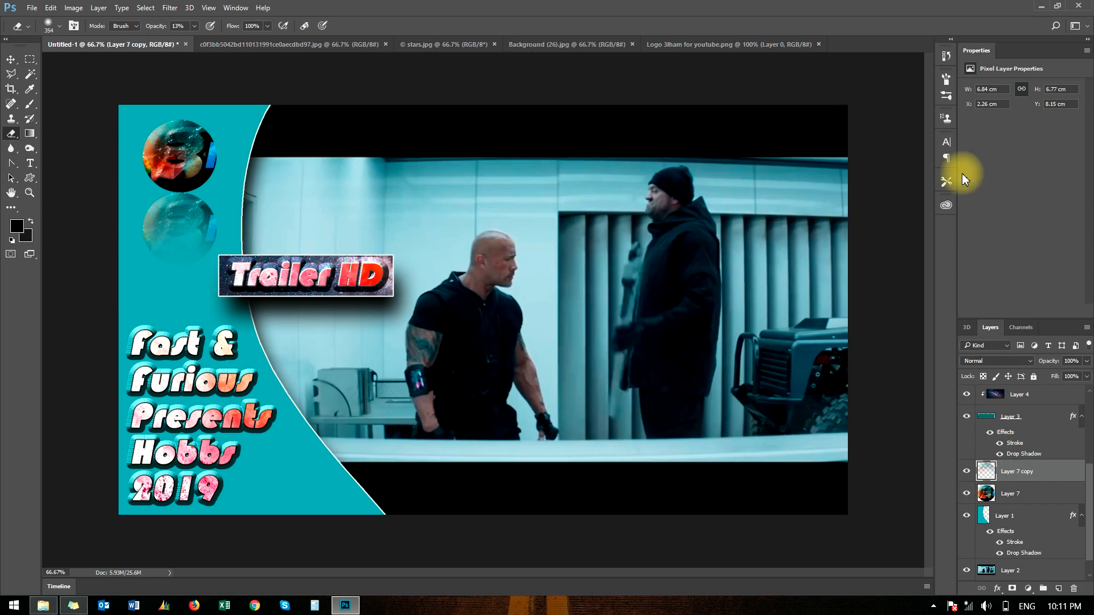
click(11, 59)
click(419, 135)
click(887, 314)
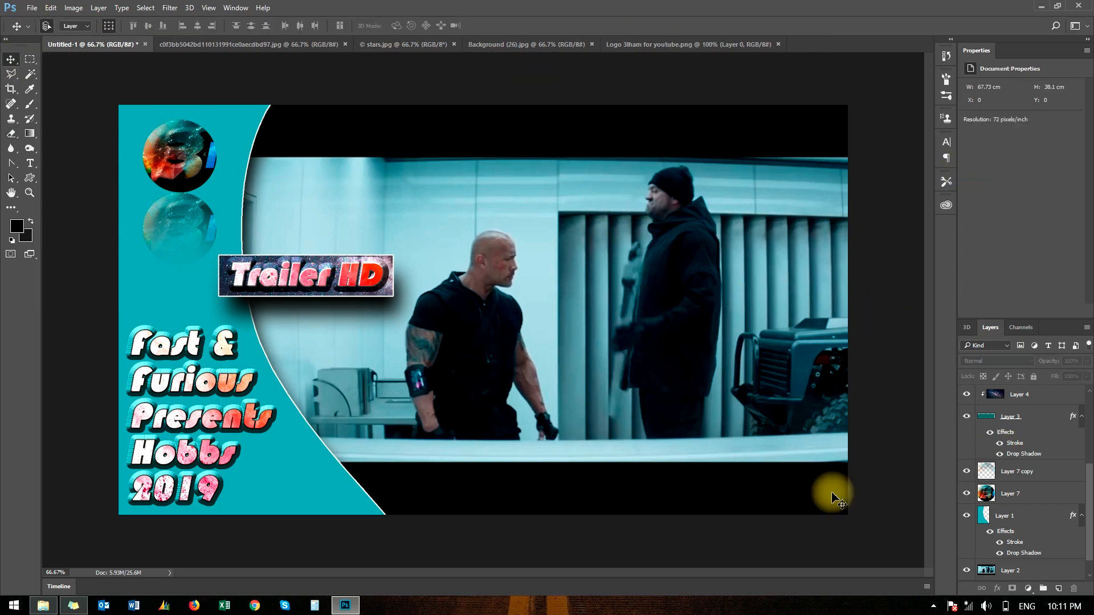
Save the thumbnail as the layered Photoshop file Fast 2019 in the Thumbnails folder on drive D
click(39, 12)
click(65, 170)
click(230, 34)
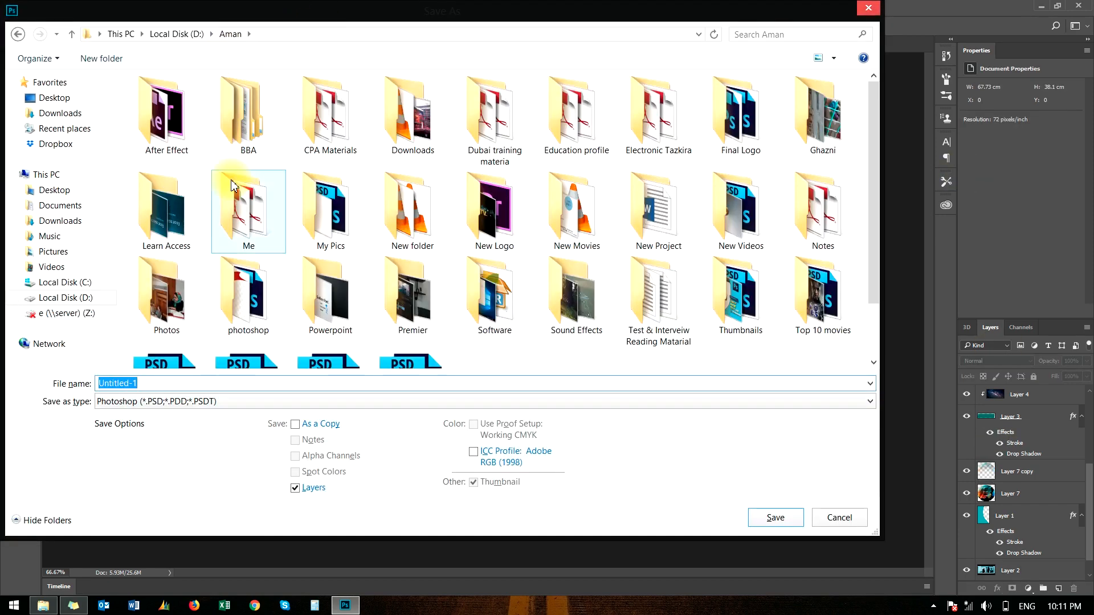
double_click(742, 319)
click(225, 381)
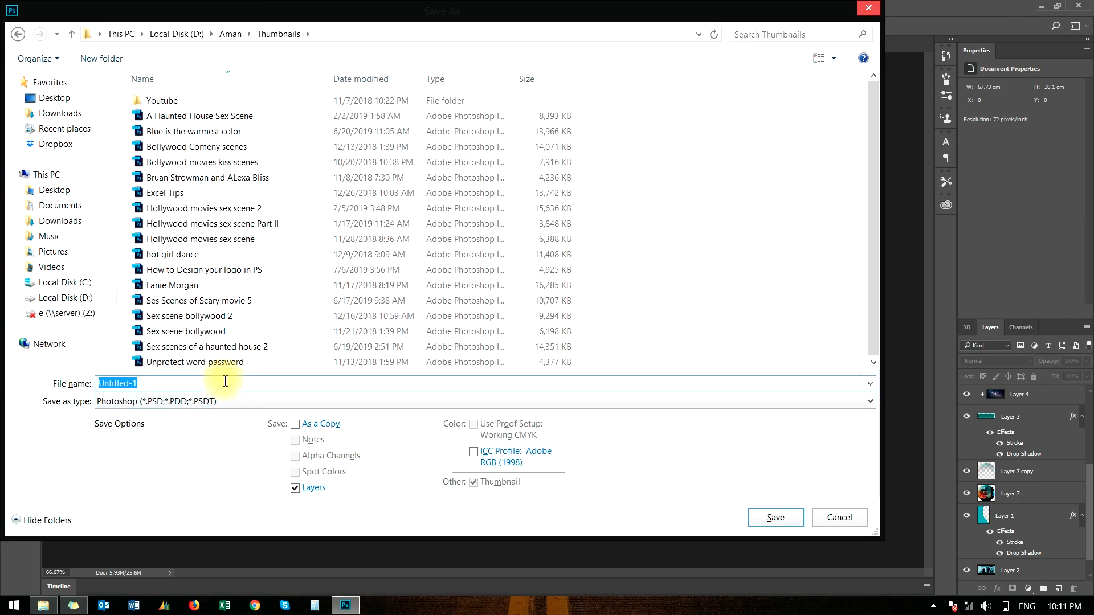
click(775, 517)
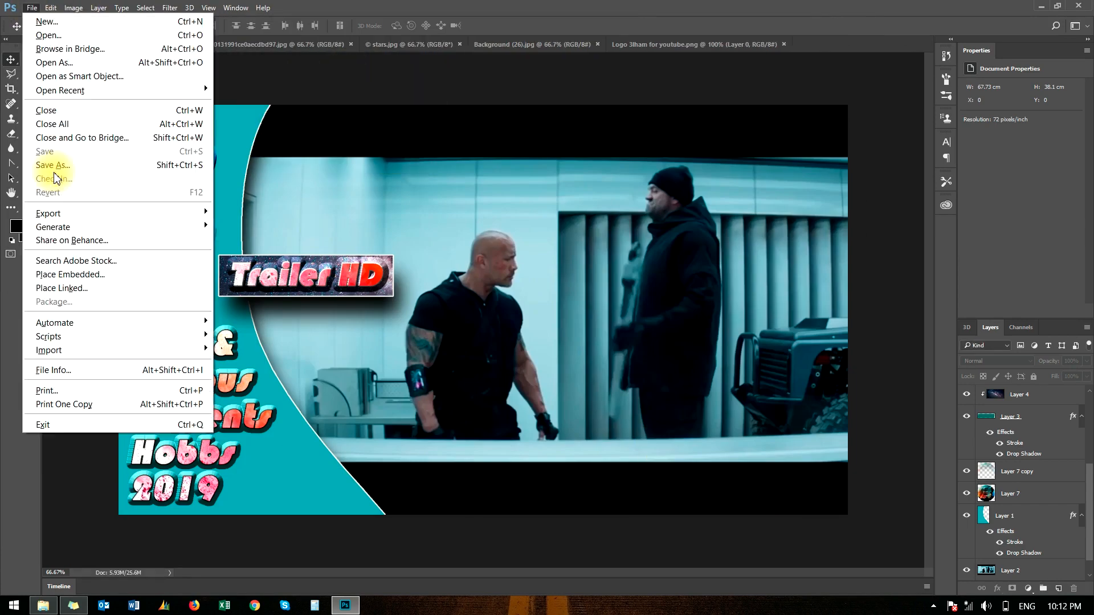
Save a copy of the thumbnail in JPEG format, bringing up the JPEG options
click(57, 169)
click(173, 401)
click(140, 250)
click(776, 517)
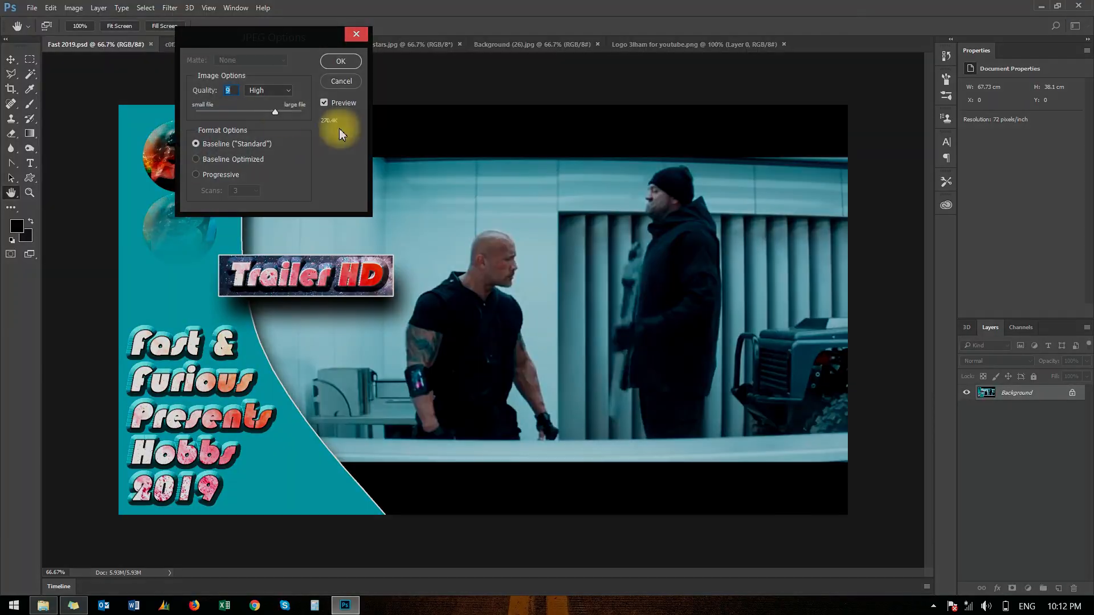